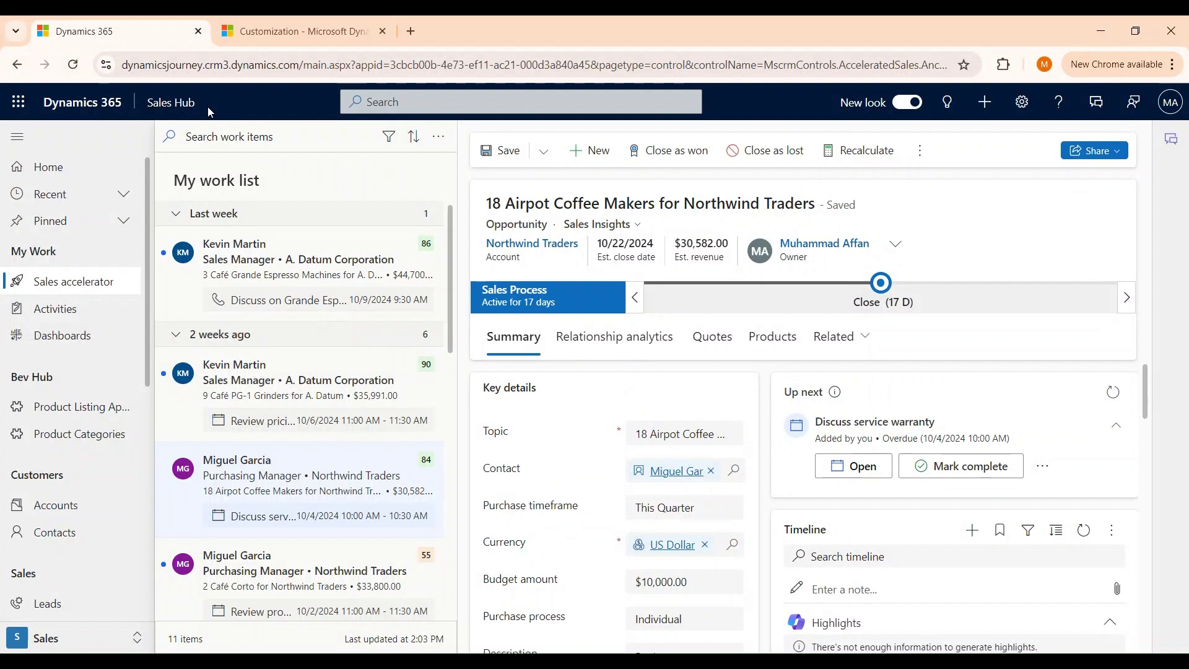
- Open the lead with the topic Shop purchase and qualify it into a linked contact and opportunity
scroll(68, 470, down, 3)
click(64, 454)
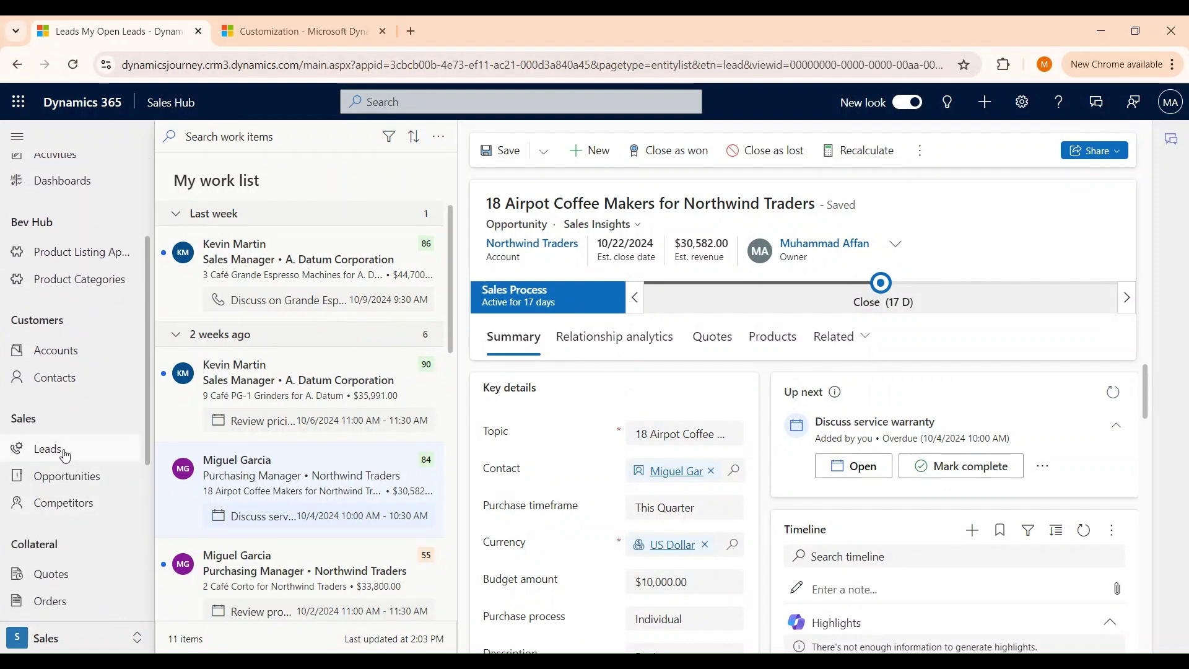
click(243, 274)
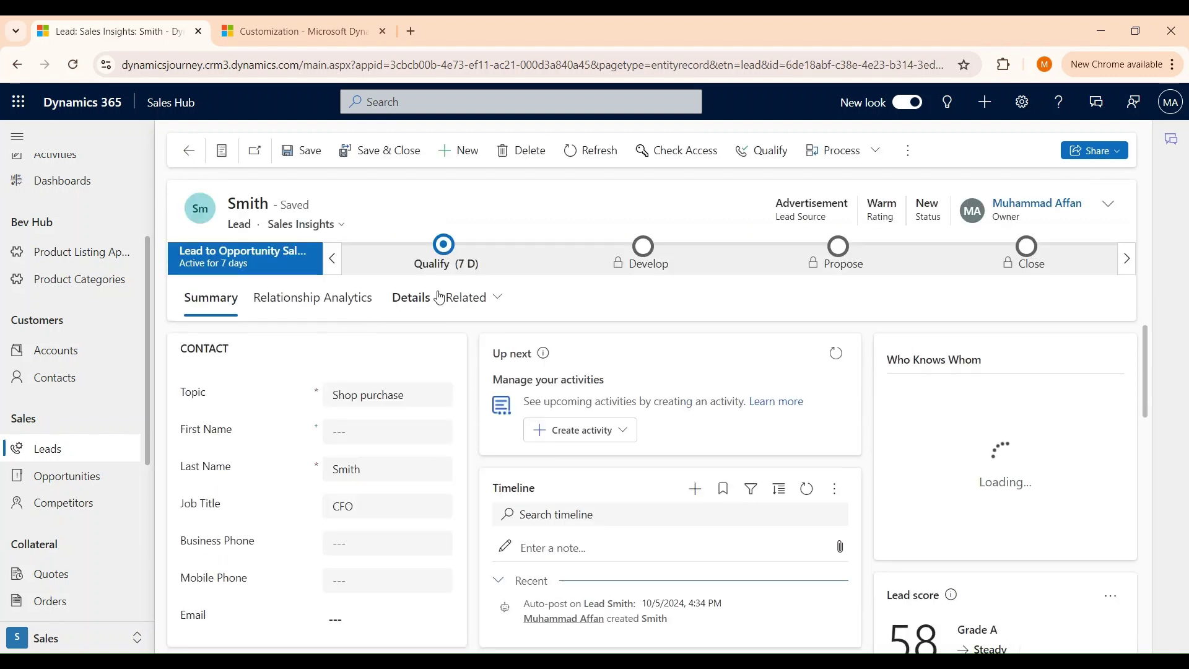
click(774, 159)
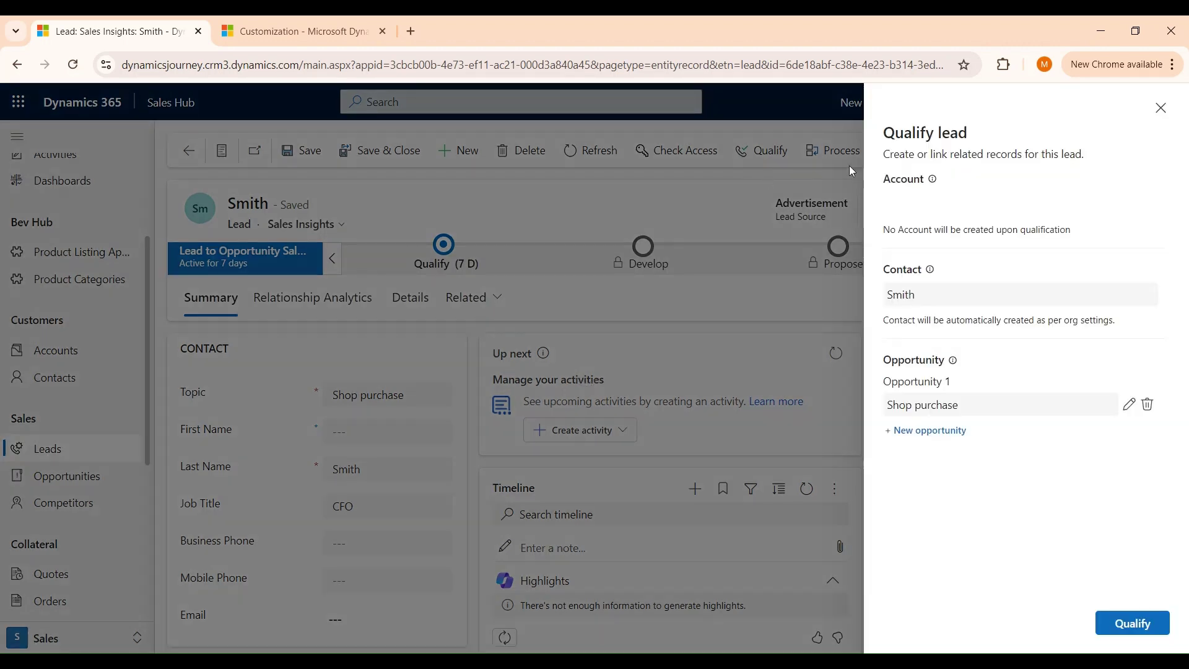
click(1144, 625)
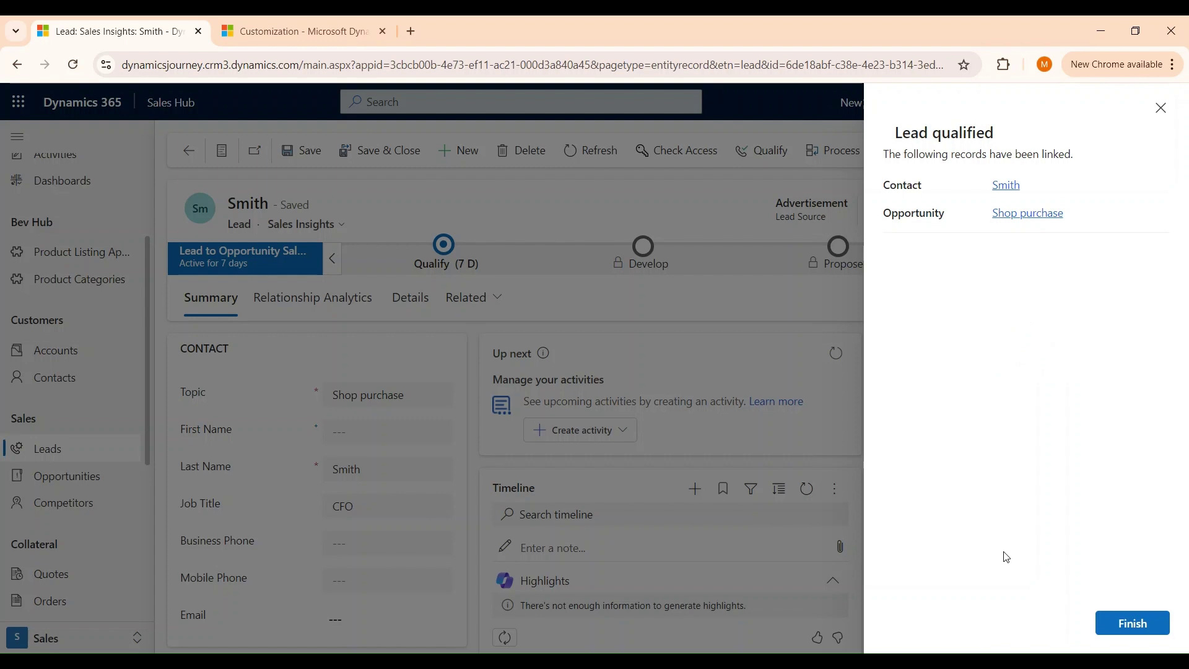
click(1133, 623)
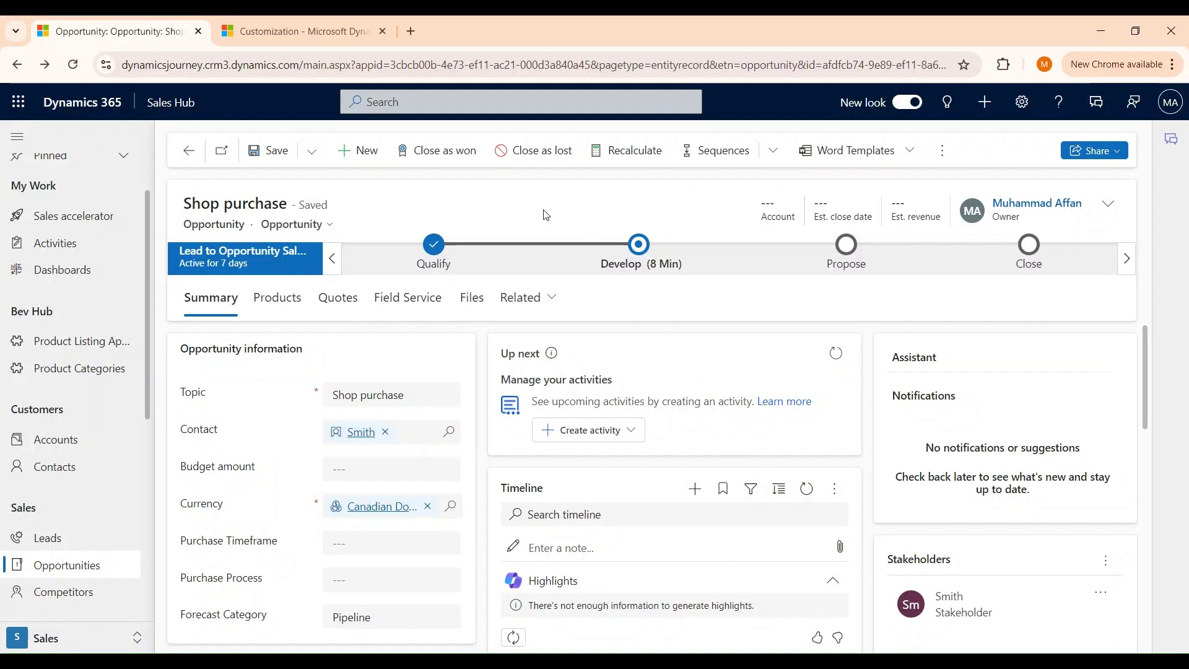
- Create and save a new opportunity with the topic "test opp", linking the first recent contact
click(370, 157)
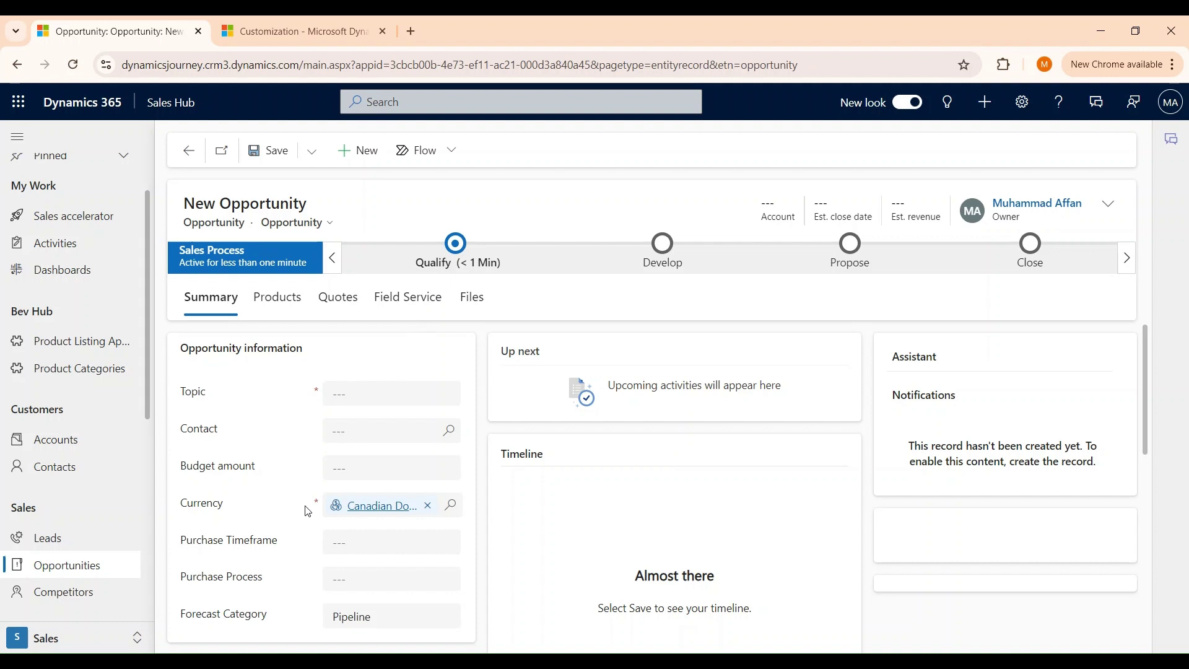
click(362, 394)
click(398, 440)
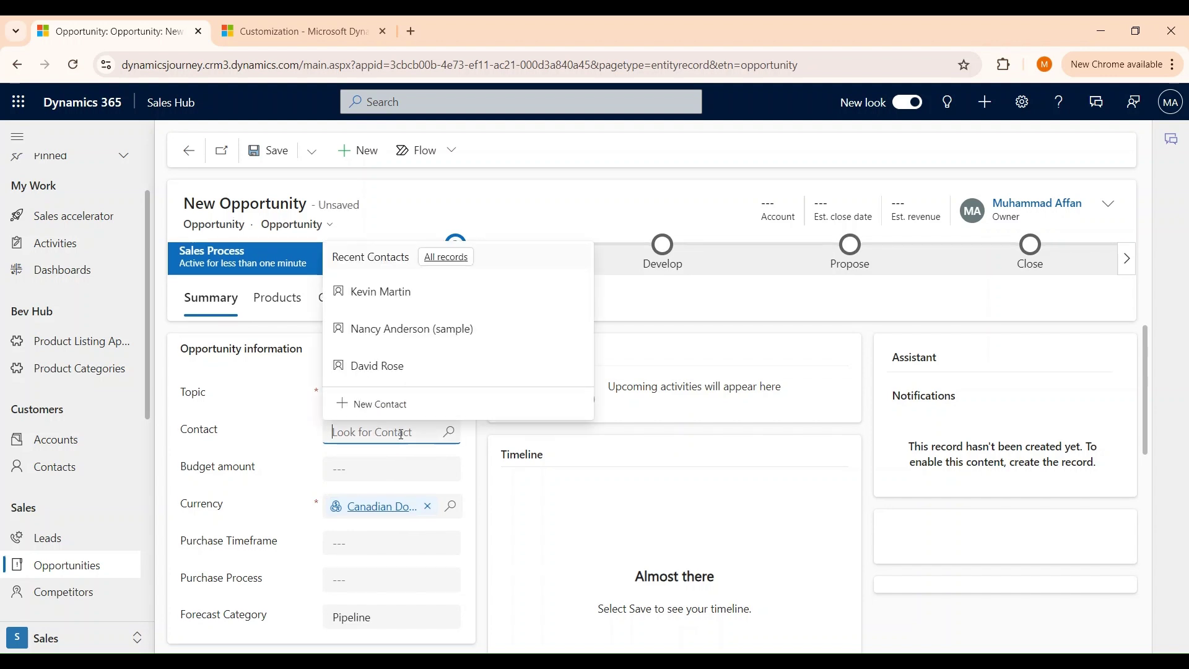
click(379, 291)
scroll(440, 492, down, 3)
scroll(439, 492, up, 3)
click(266, 151)
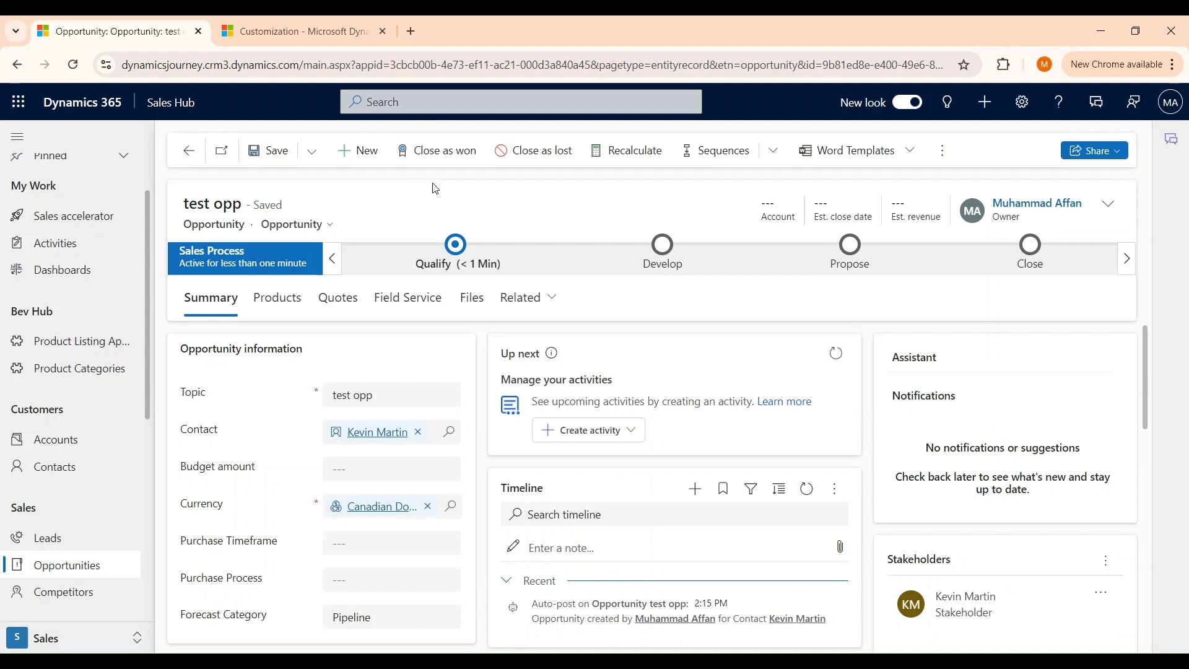
- Quick-create an item-based opportunity with the topic "opp A" and an existing contact, saving and closing it
click(988, 112)
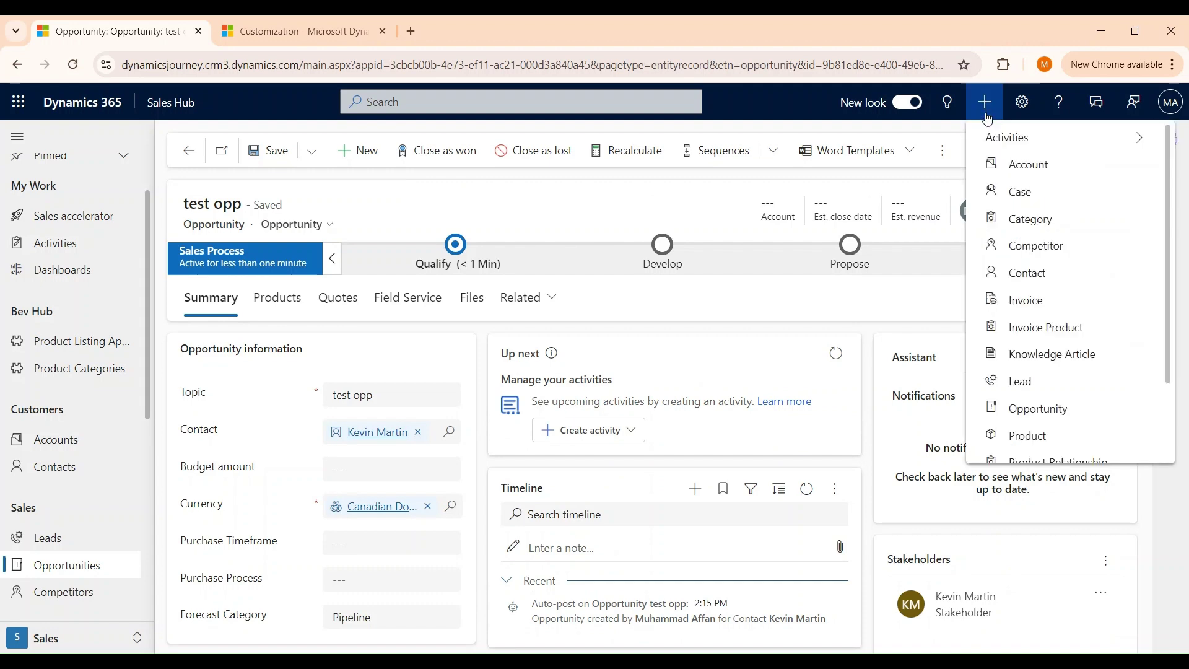
click(1031, 416)
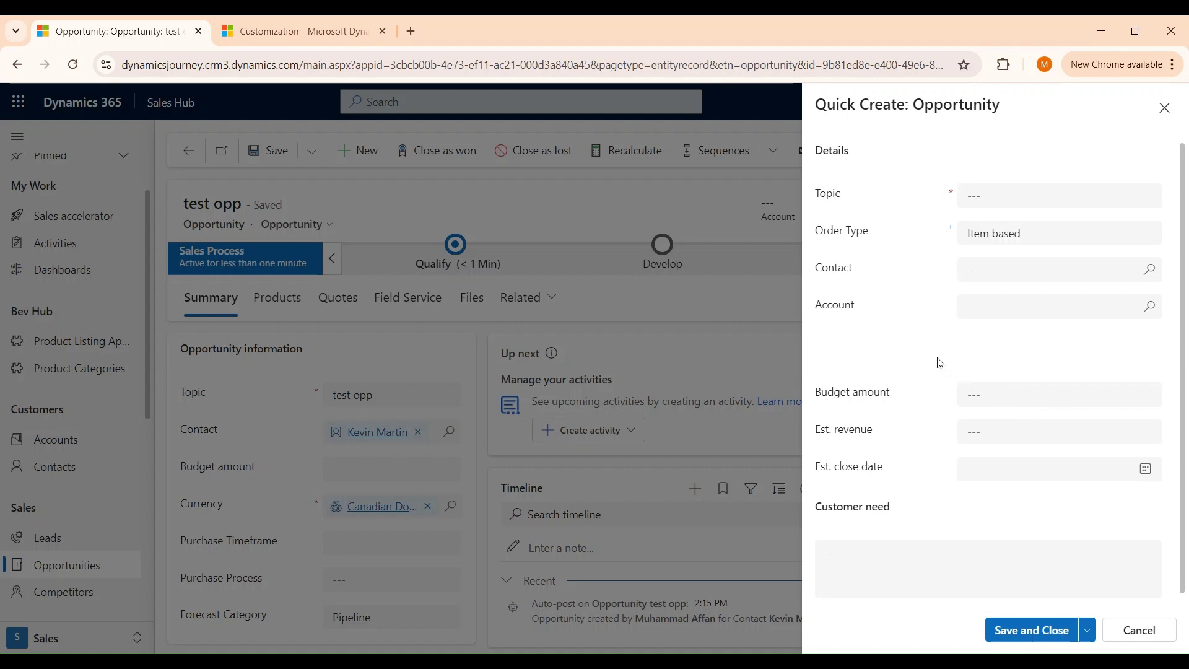
click(992, 201)
key(BackSpace)
click(1151, 272)
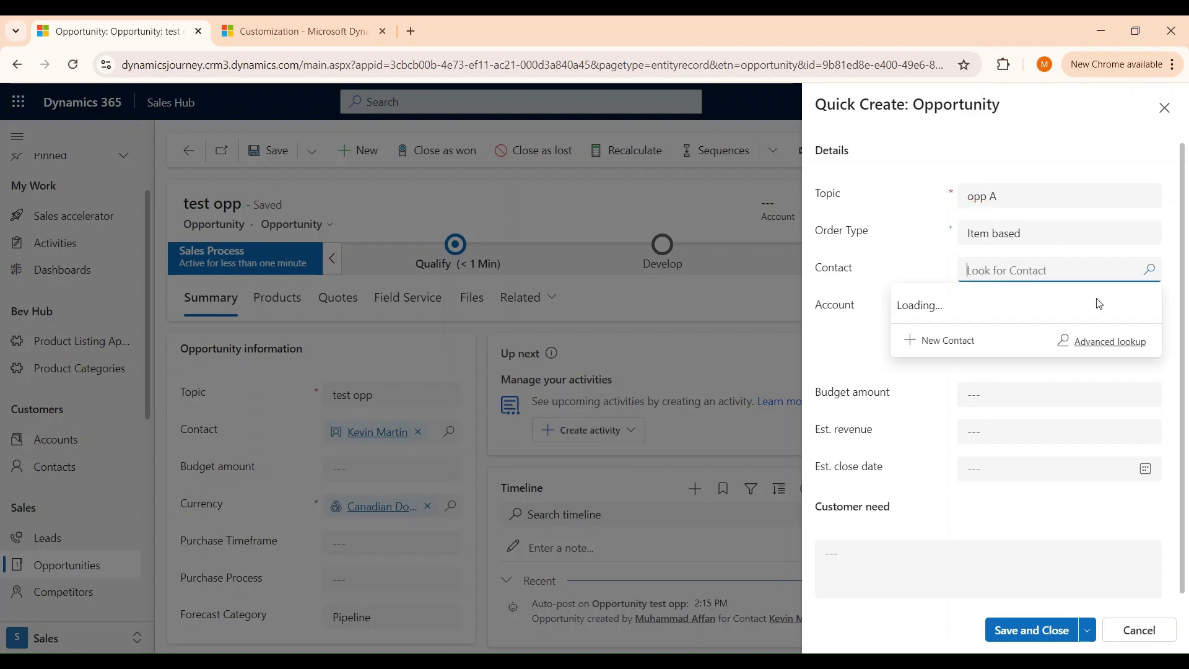
click(964, 376)
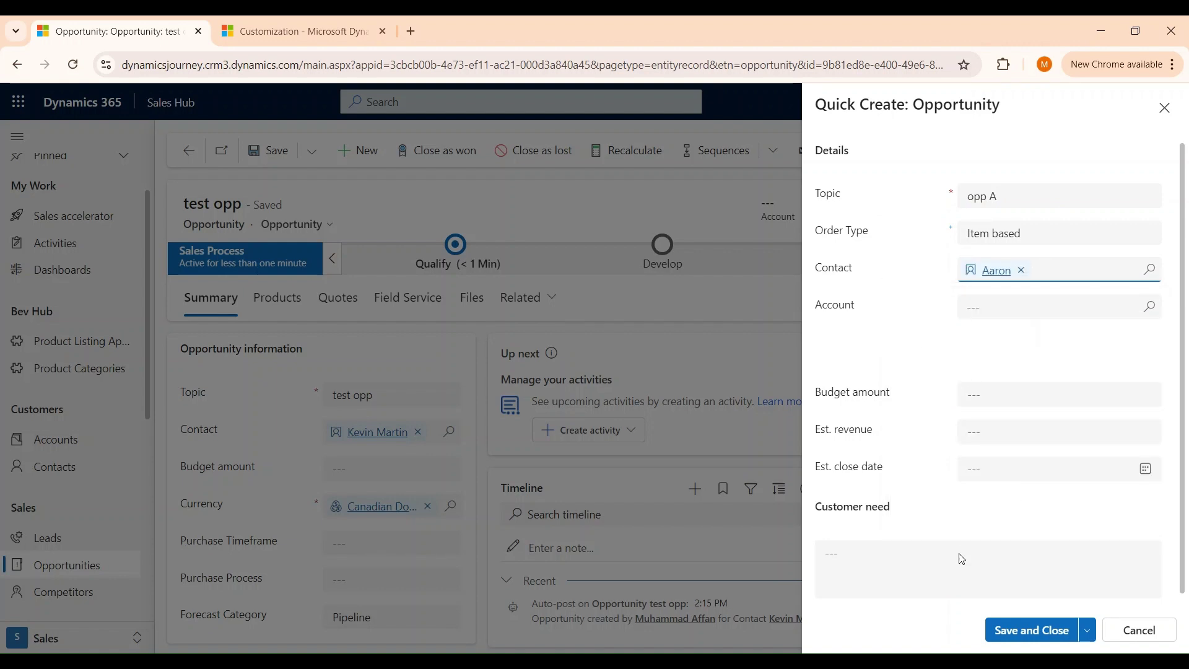
click(1032, 635)
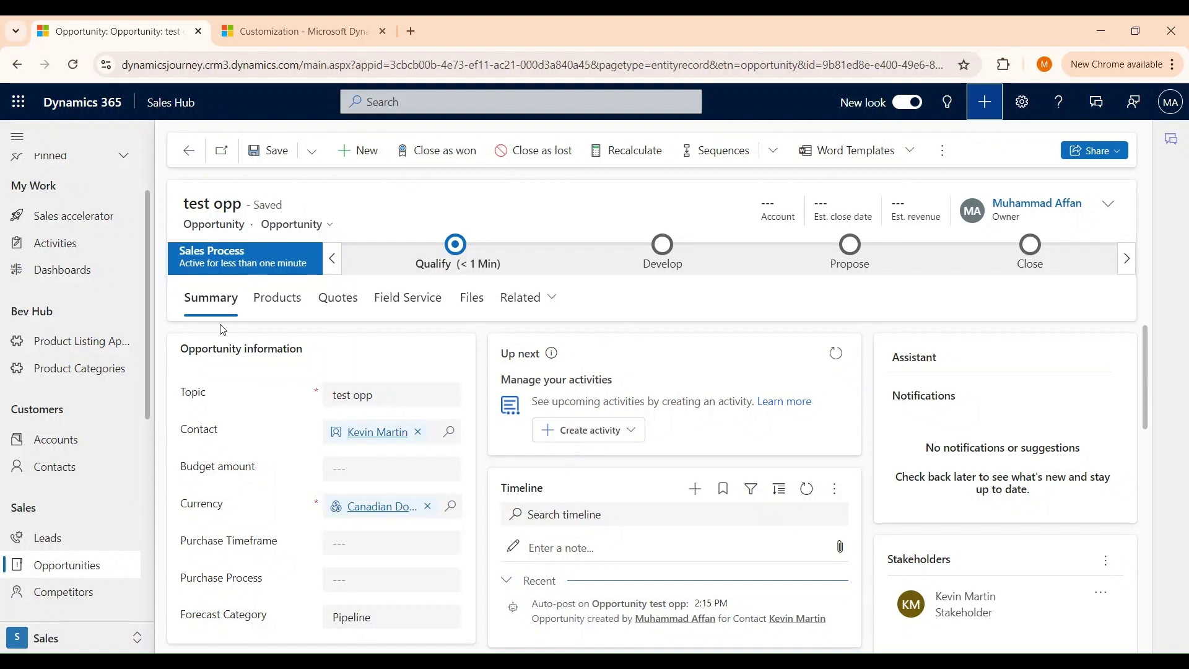
- Open the task "Review pricing proposal with finance" from My Activities
scroll(93, 297, up, 2)
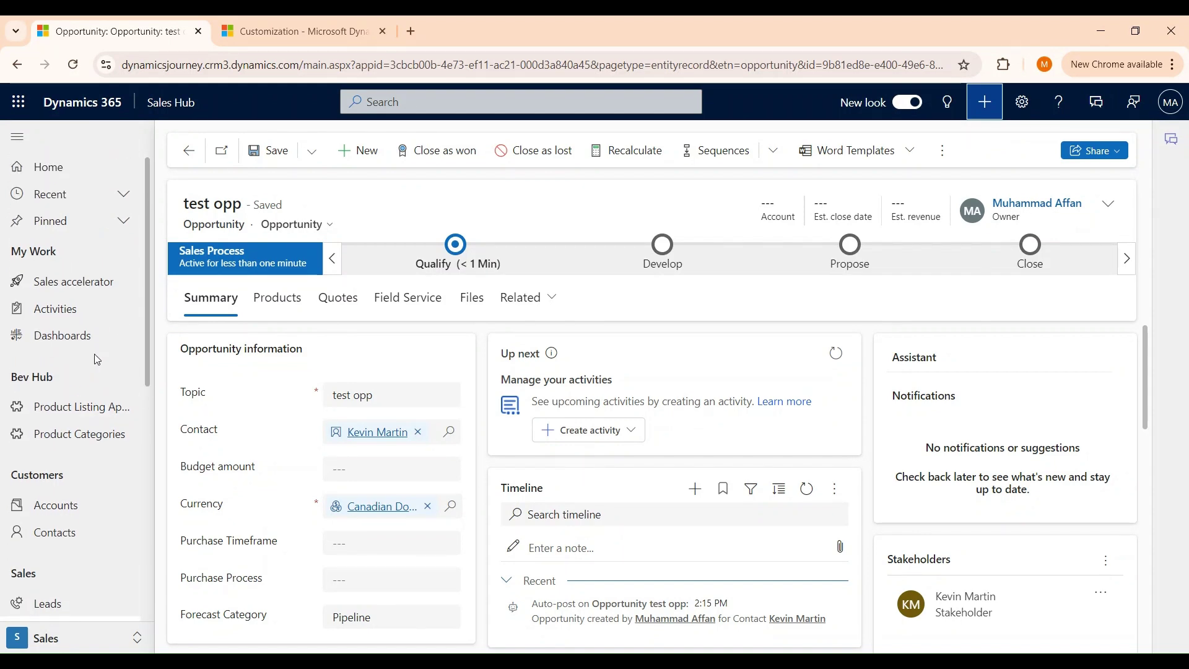
click(65, 308)
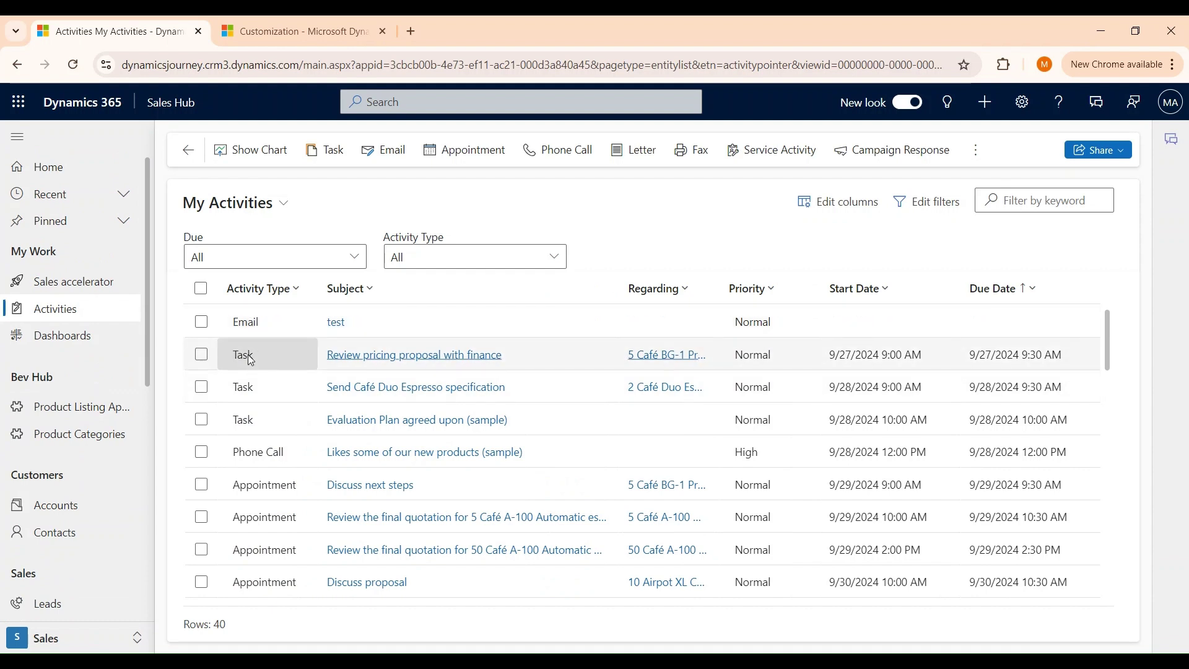
click(265, 359)
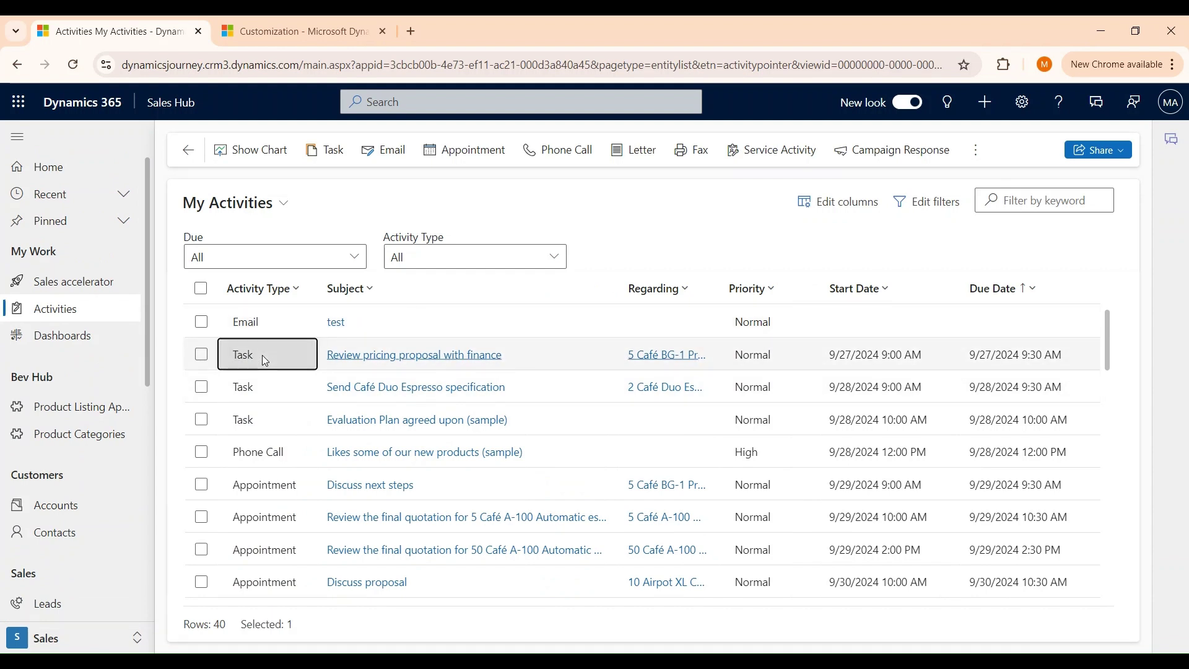
click(356, 356)
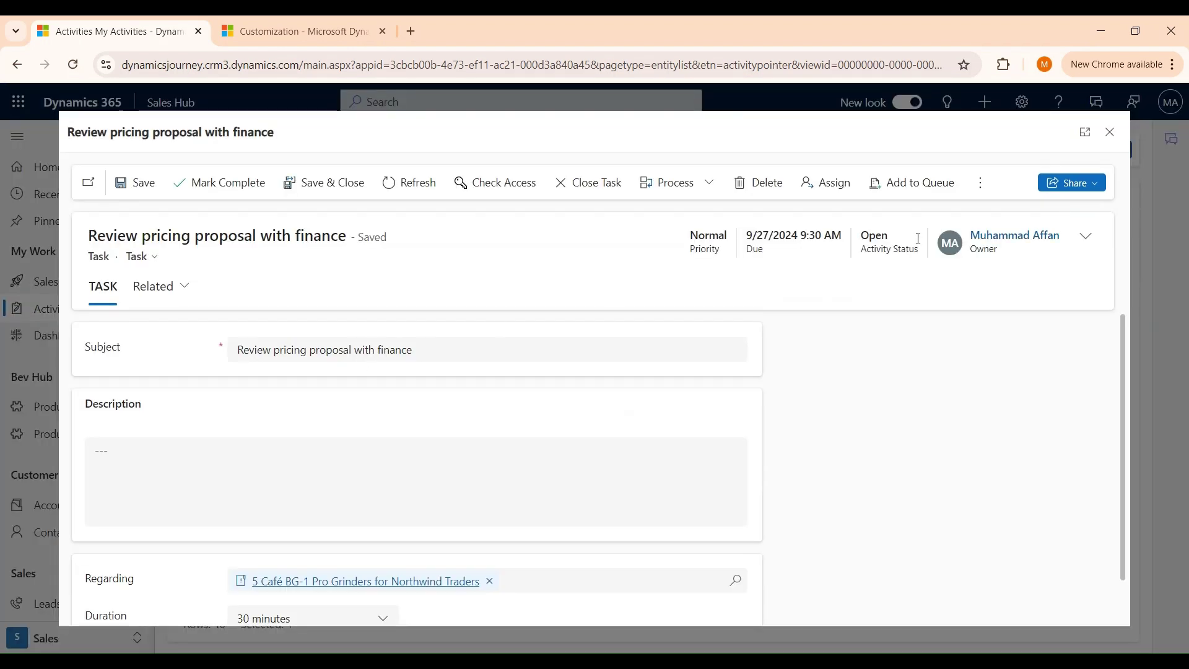
- Convert the task to an opportunity with A. Datum Corporation as customer and open the new opportunity
click(982, 192)
click(1058, 217)
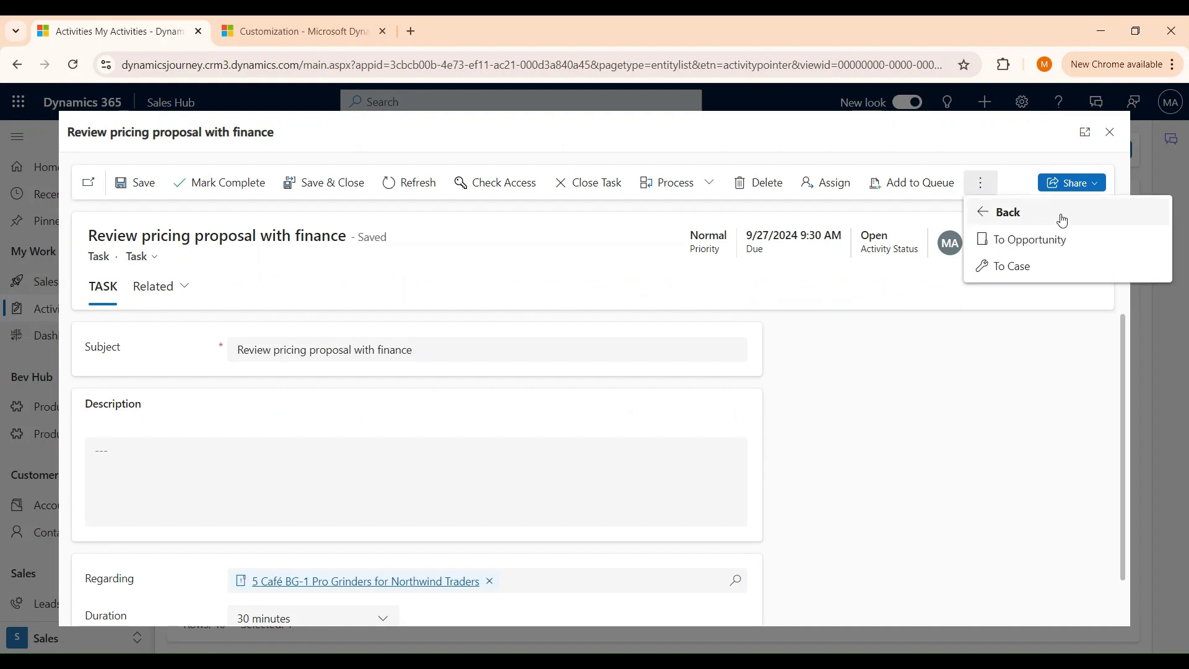
click(1031, 240)
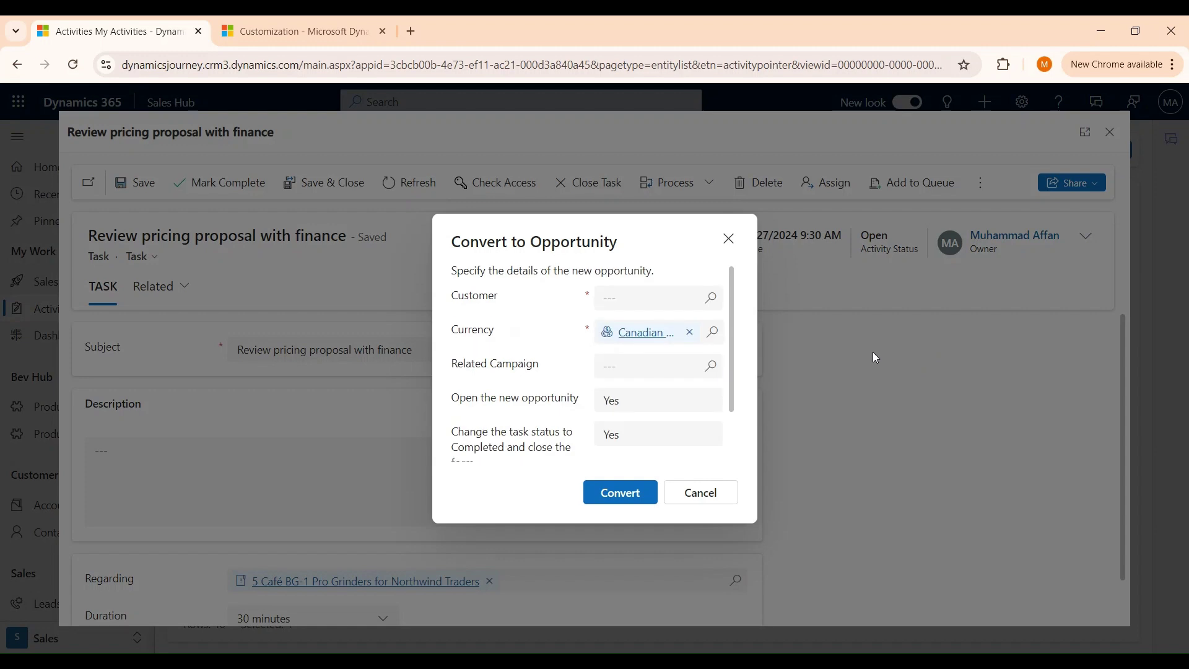
click(711, 298)
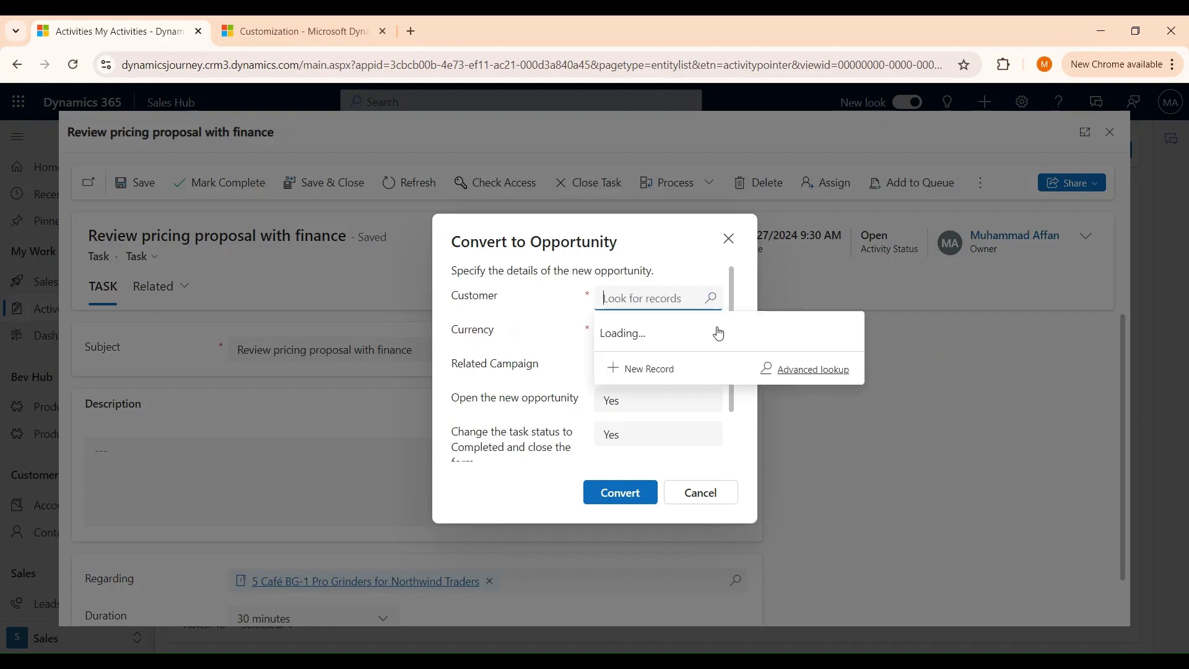
click(628, 381)
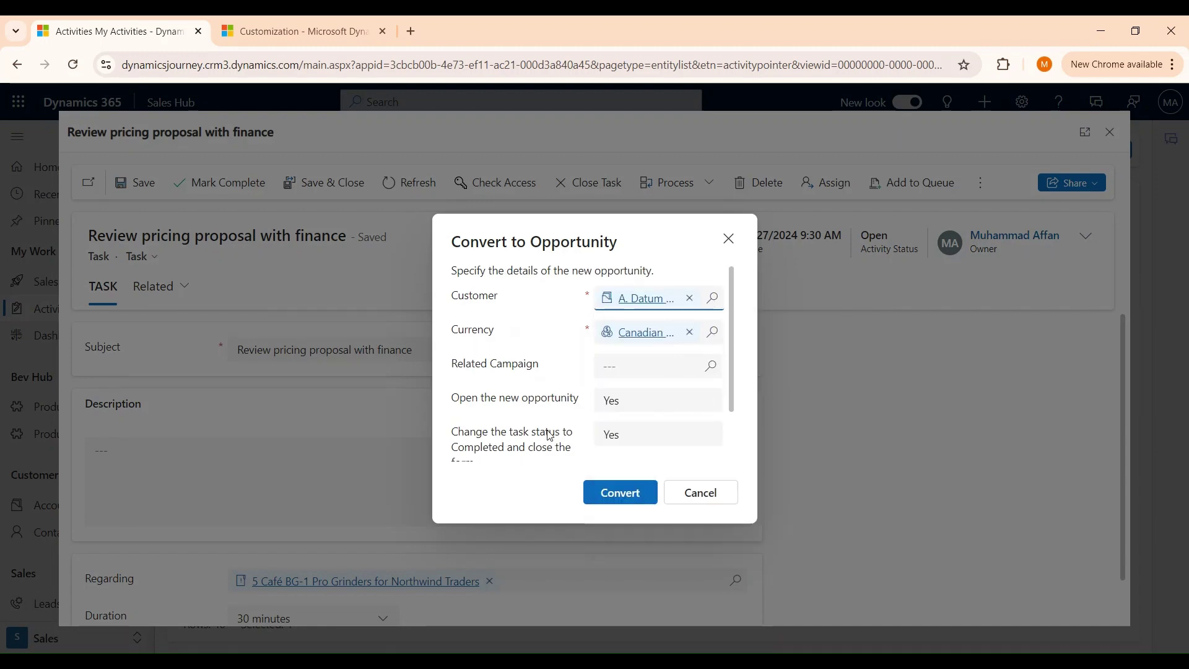
click(641, 493)
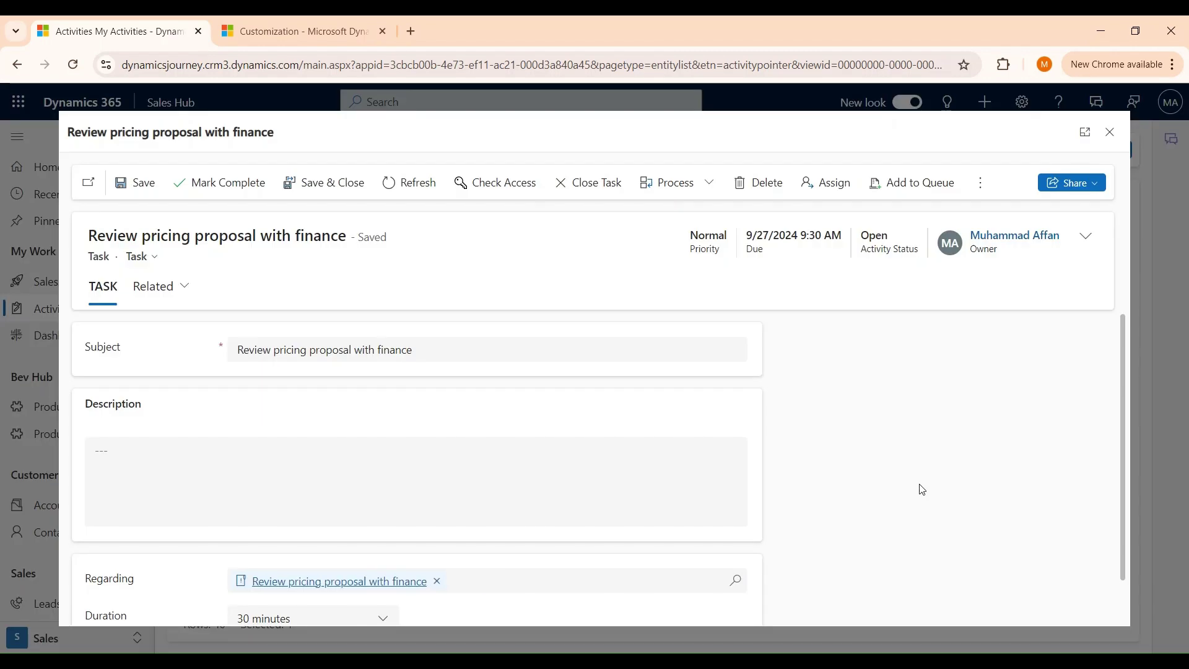
click(629, 420)
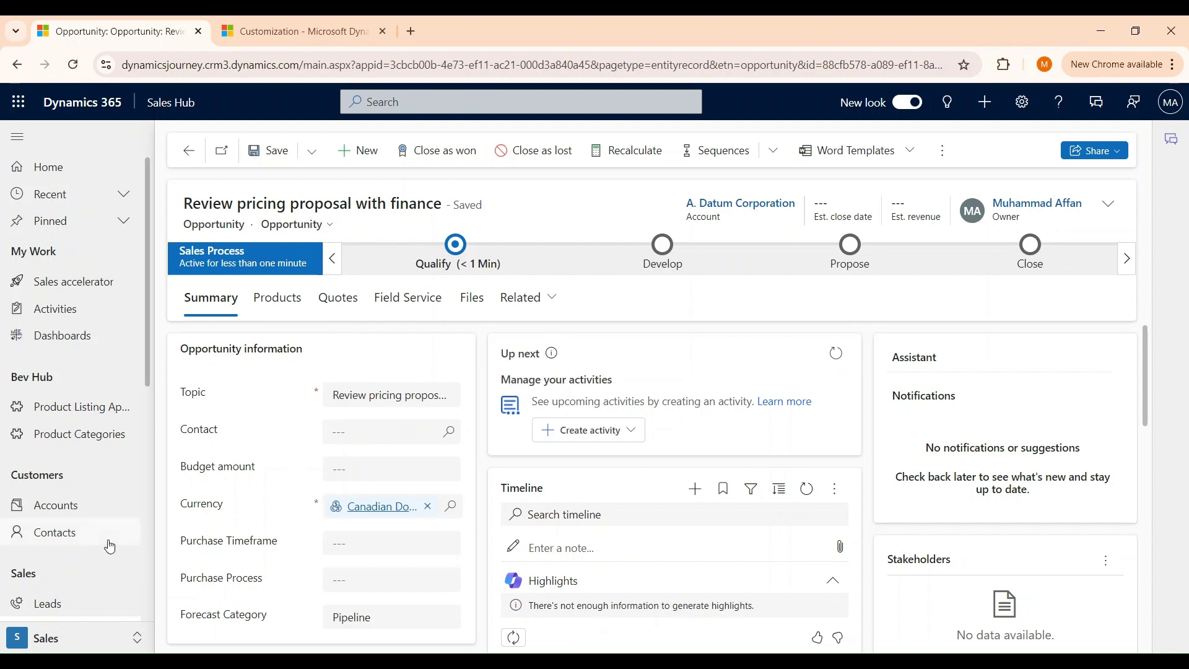
- Show the My Open Opportunities list and look through its Excel import, export and template options
scroll(110, 547, down, 2)
click(85, 553)
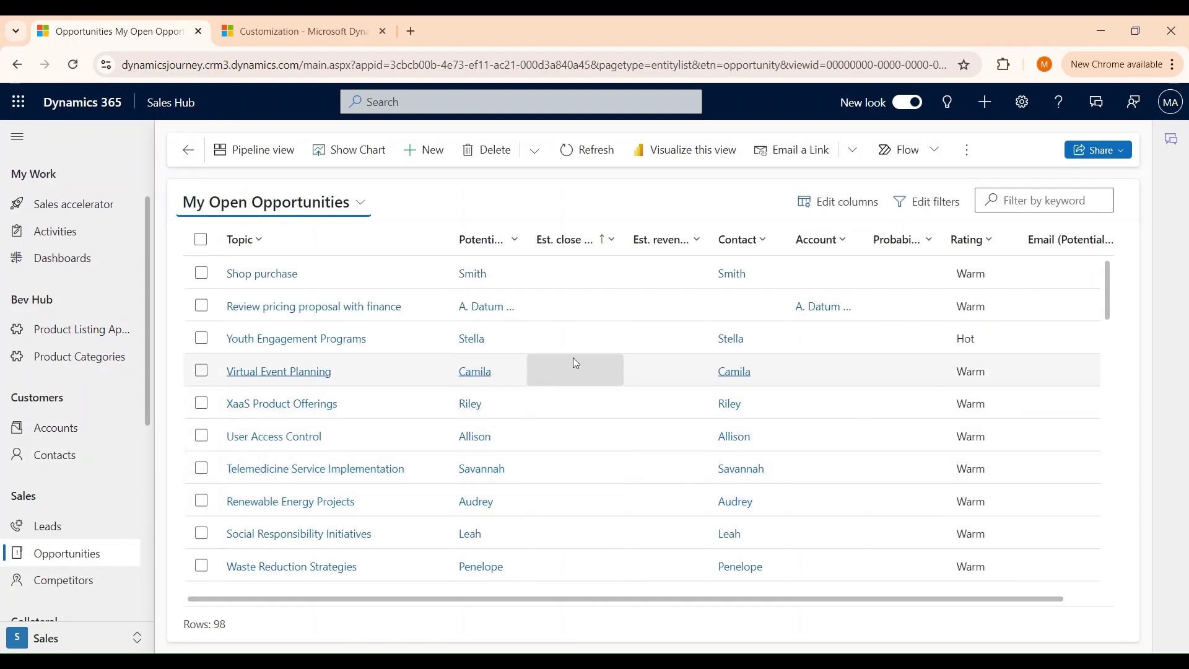
click(967, 150)
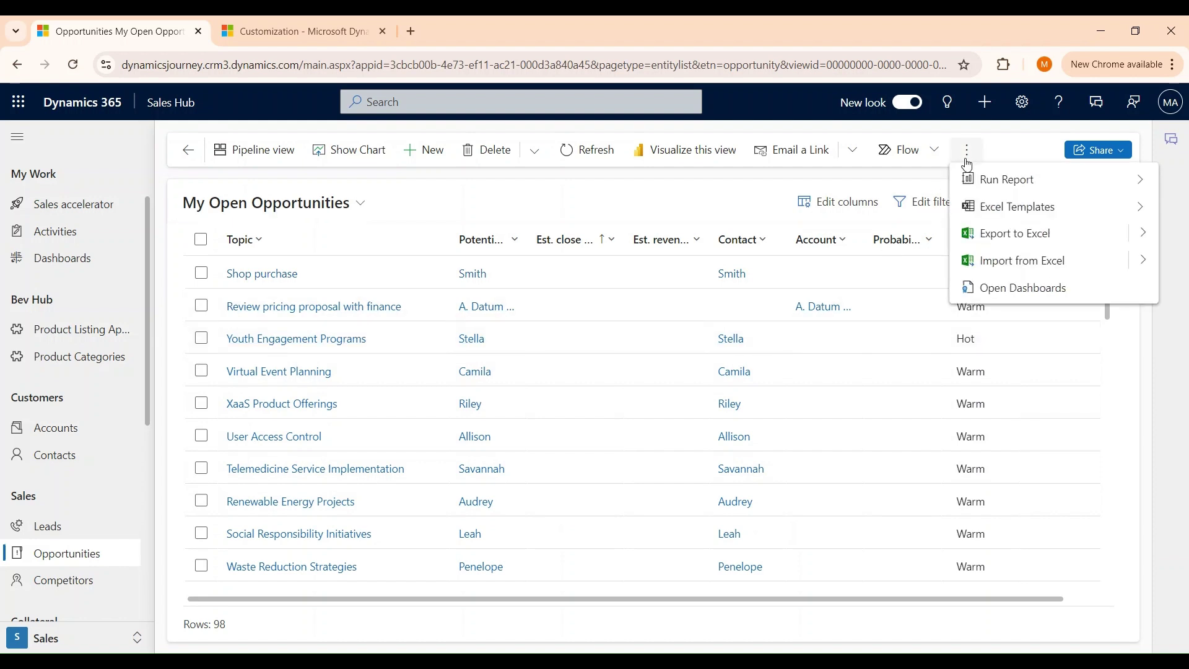
click(1139, 216)
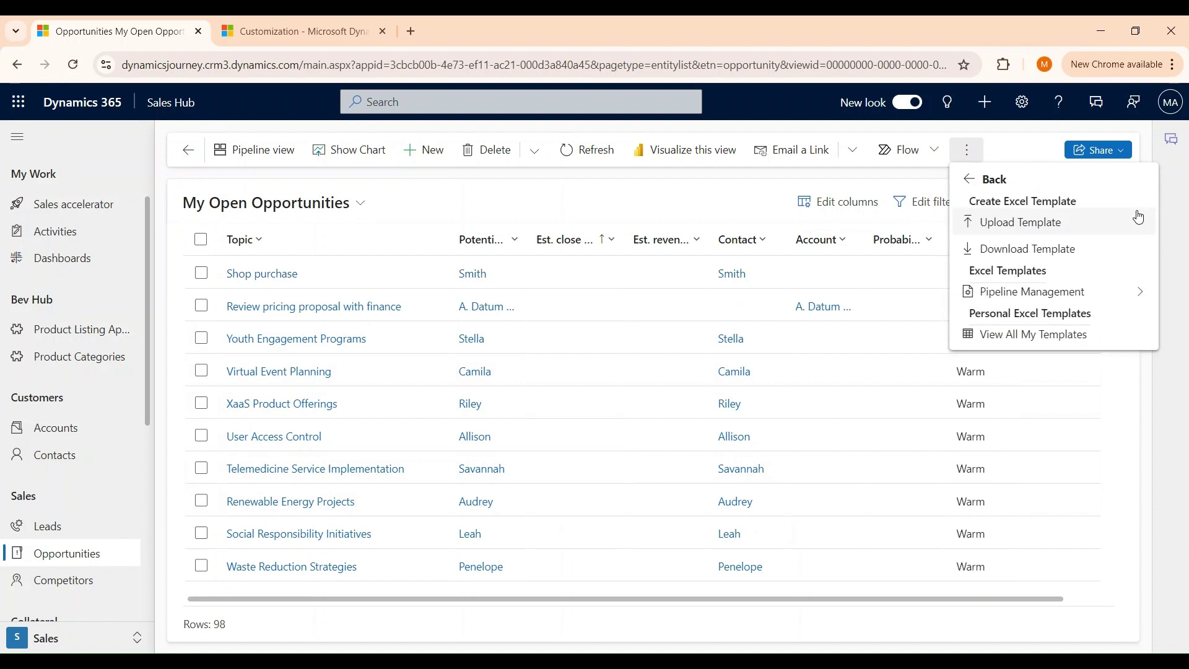
click(892, 183)
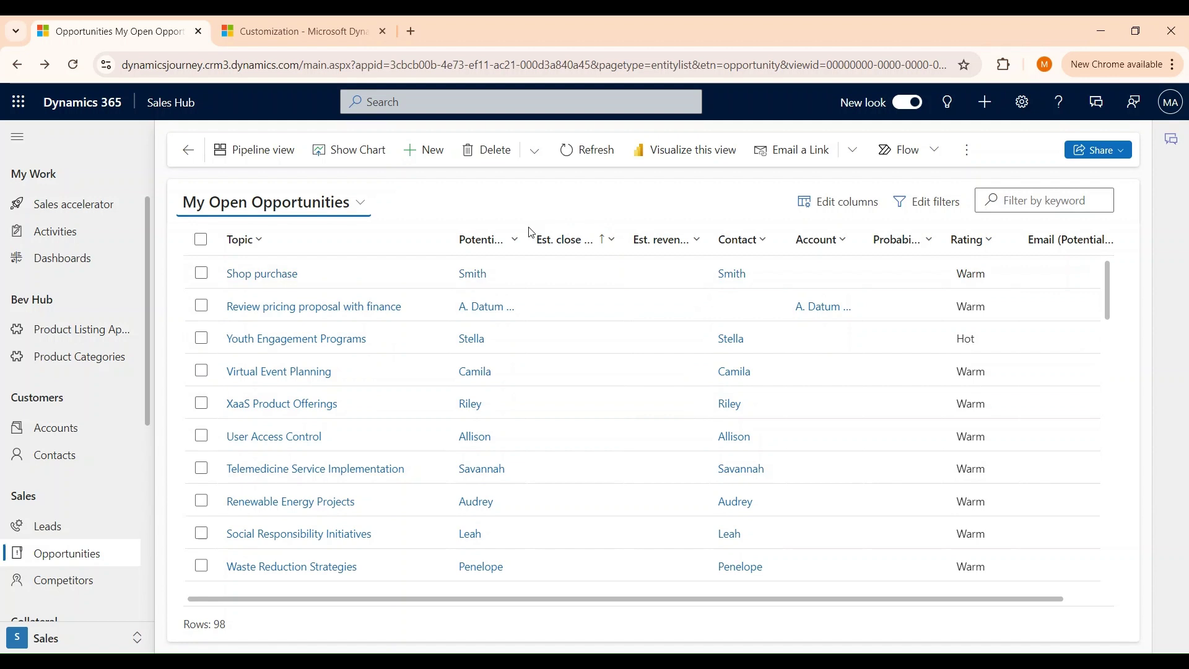
- Open the Shop purchase opportunity and review the opportunity information, details and timeline in its summary
click(292, 276)
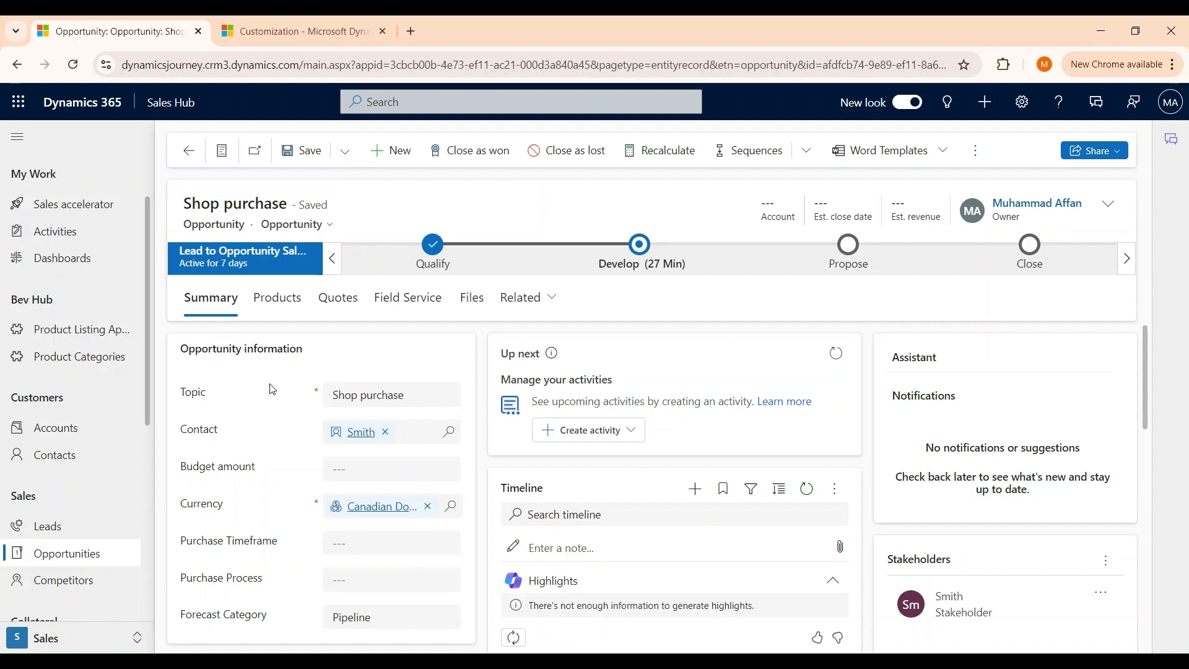
scroll(257, 440, down, 1)
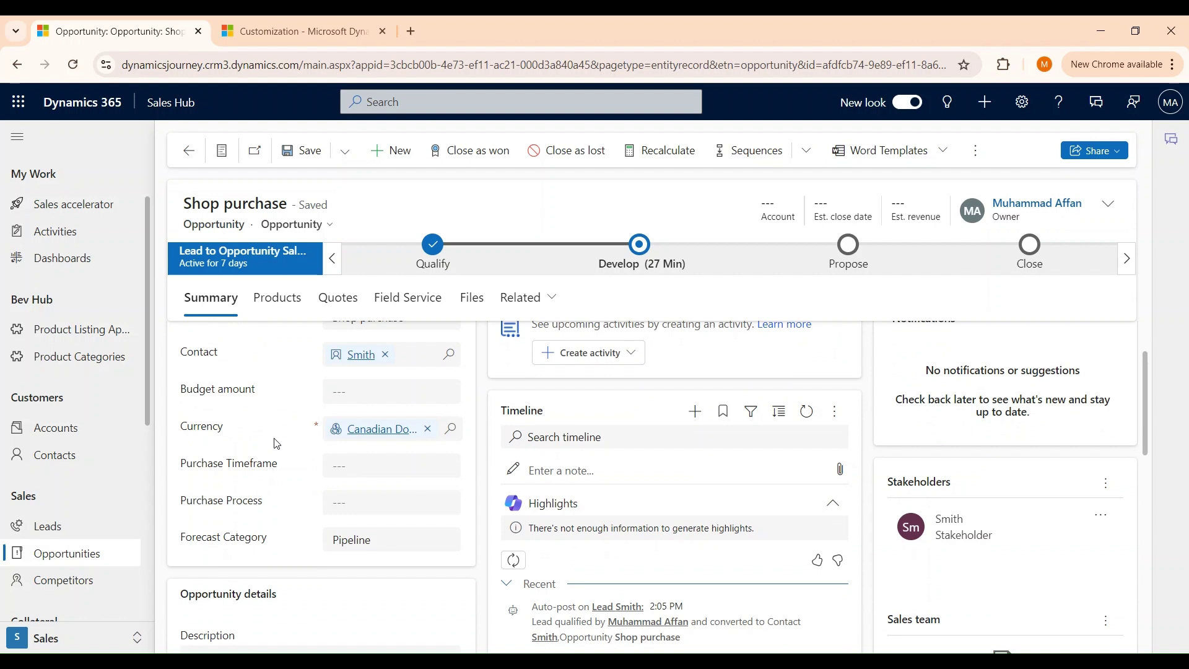
scroll(276, 443, down, 2)
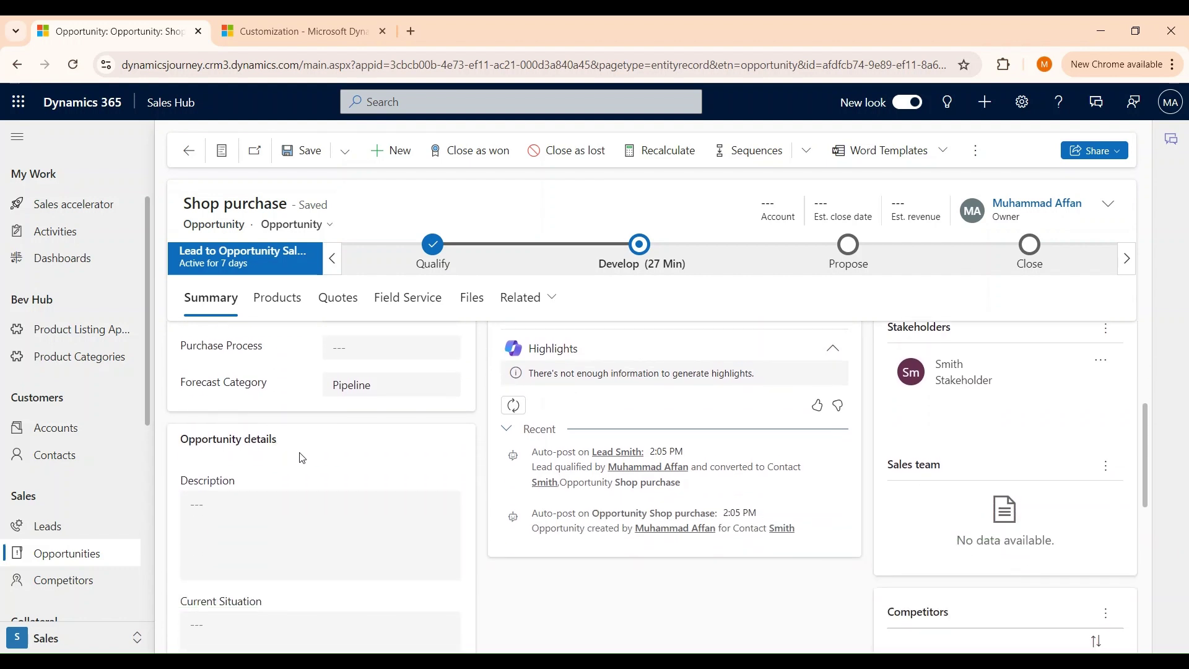
scroll(329, 458, down, 1)
scroll(333, 466, up, 1)
scroll(334, 464, up, 1)
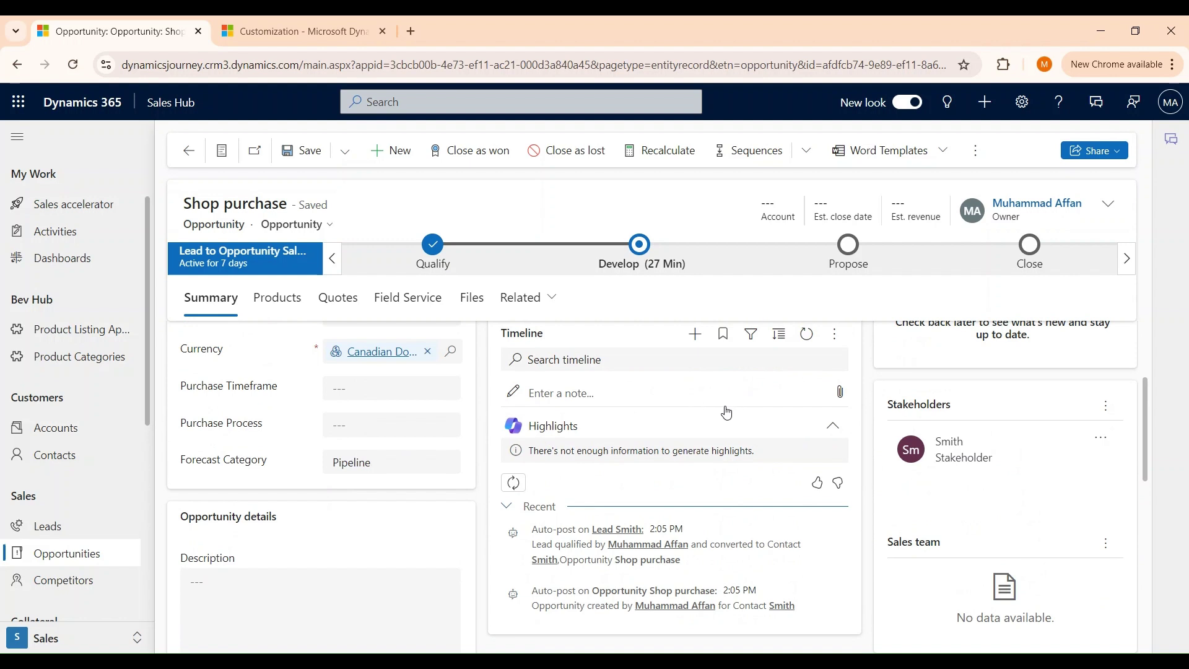
scroll(727, 413, up, 1)
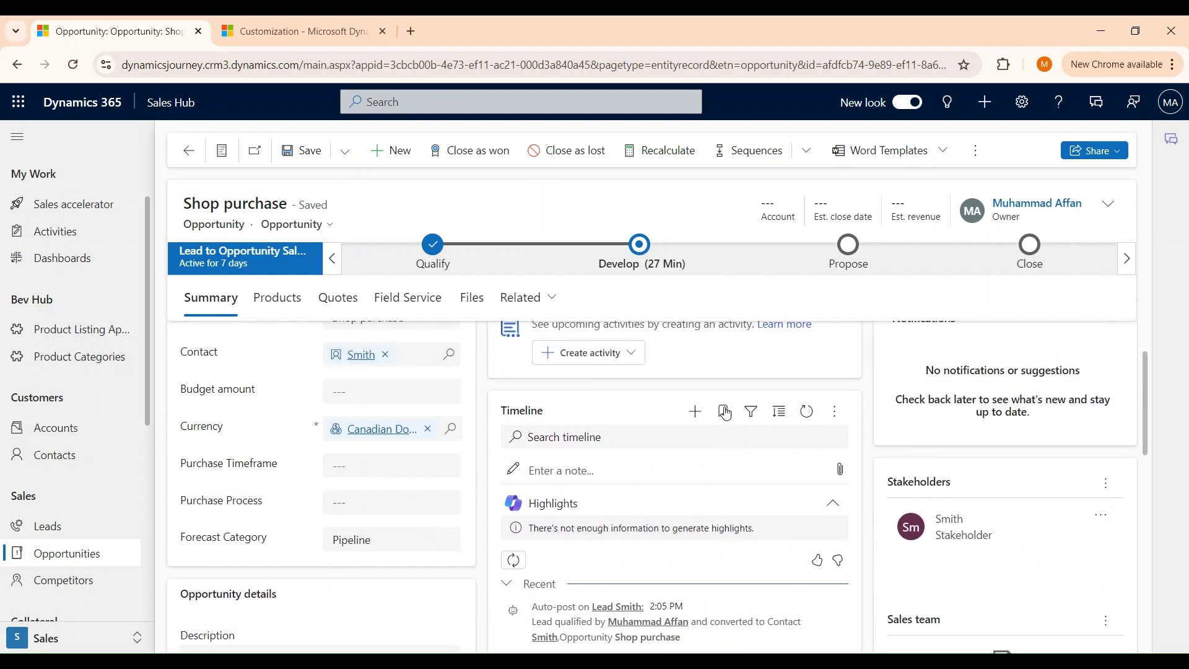
- Check which activity types can be added to the Shop purchase opportunity's timeline, without adding one
click(695, 413)
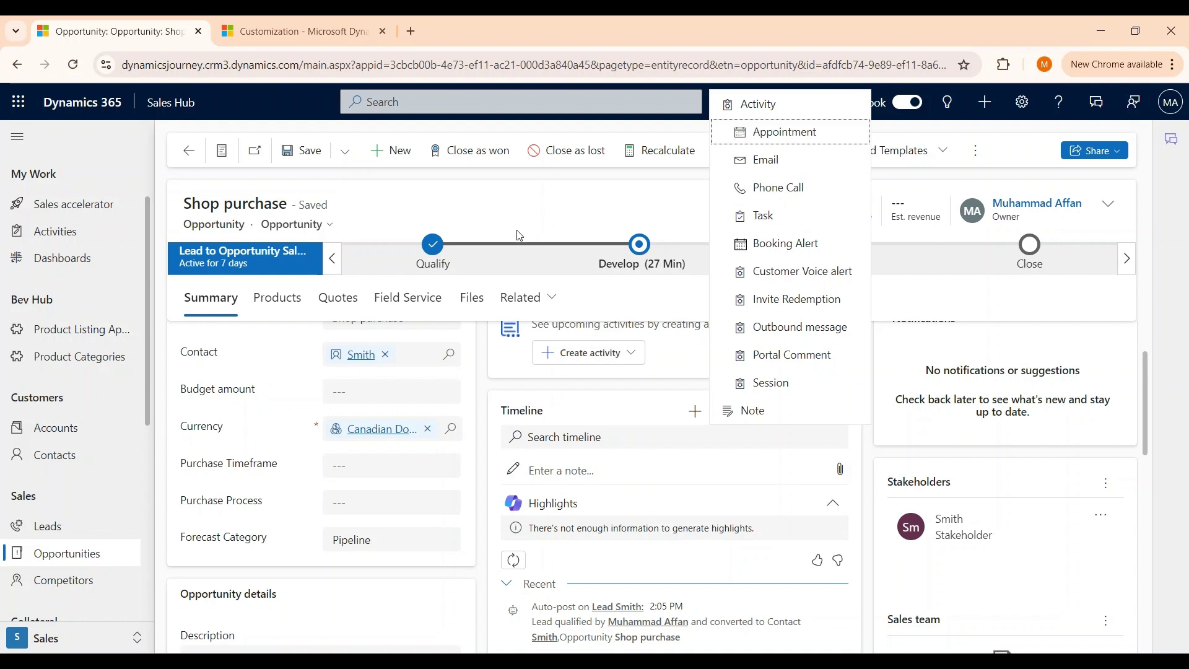
click(615, 218)
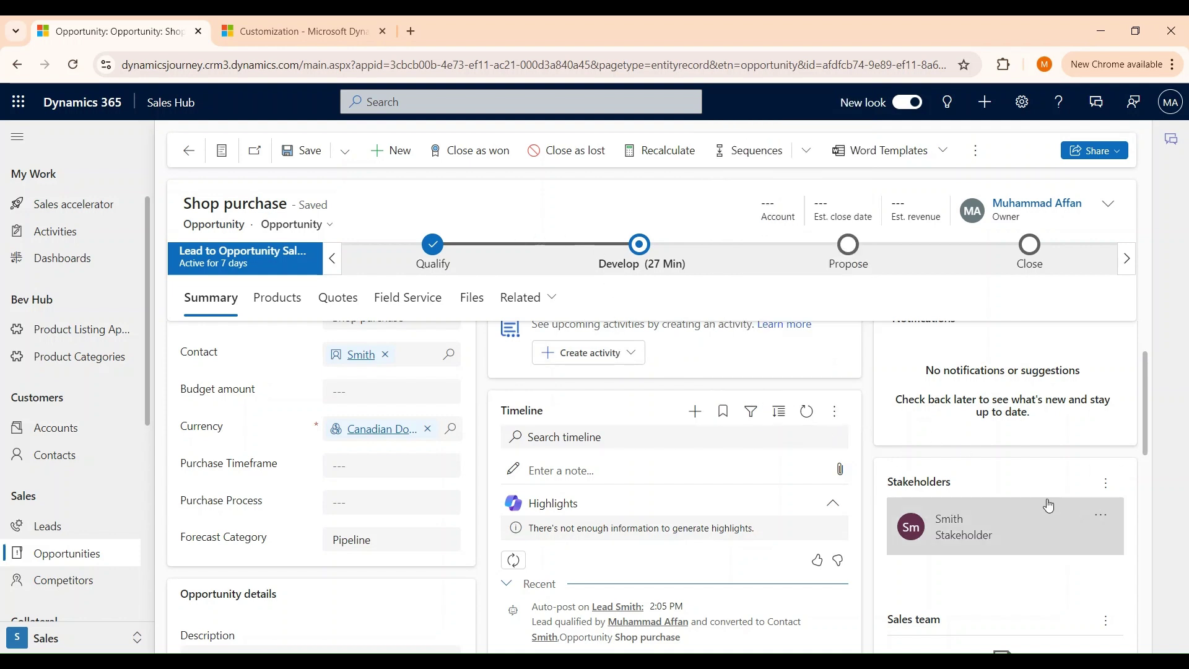
scroll(942, 379, up, 1)
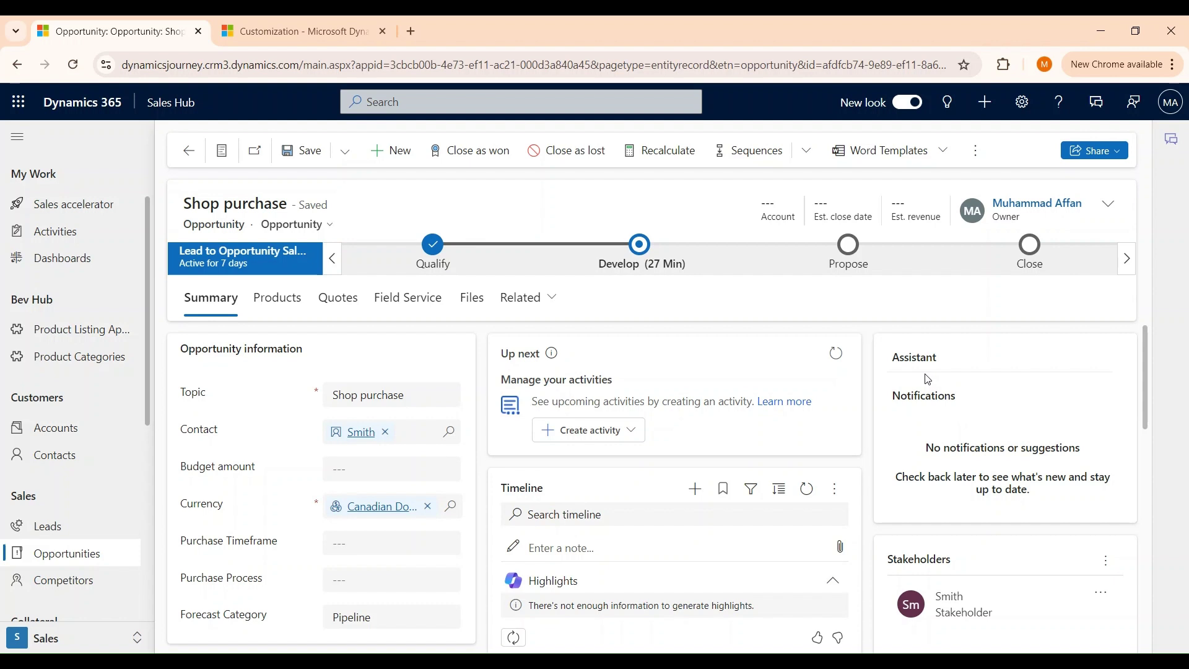
- Review the stakeholders, sales team and competitors sections in the Shop purchase opportunity's summary
scroll(961, 396, down, 1)
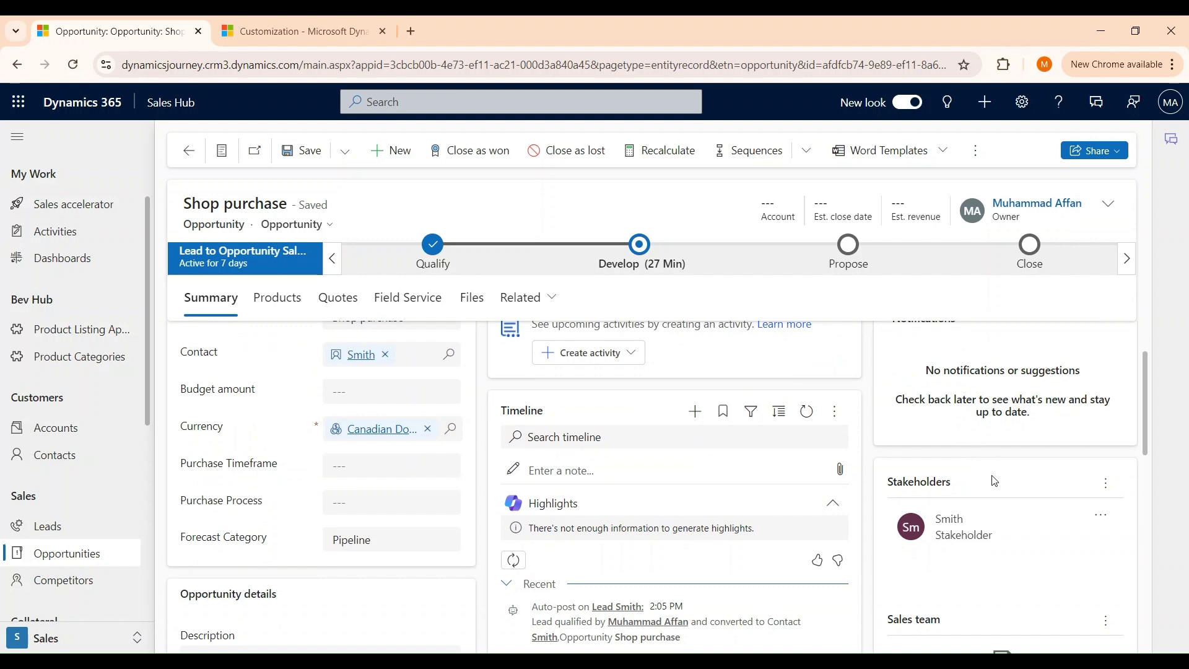
scroll(995, 480, down, 1)
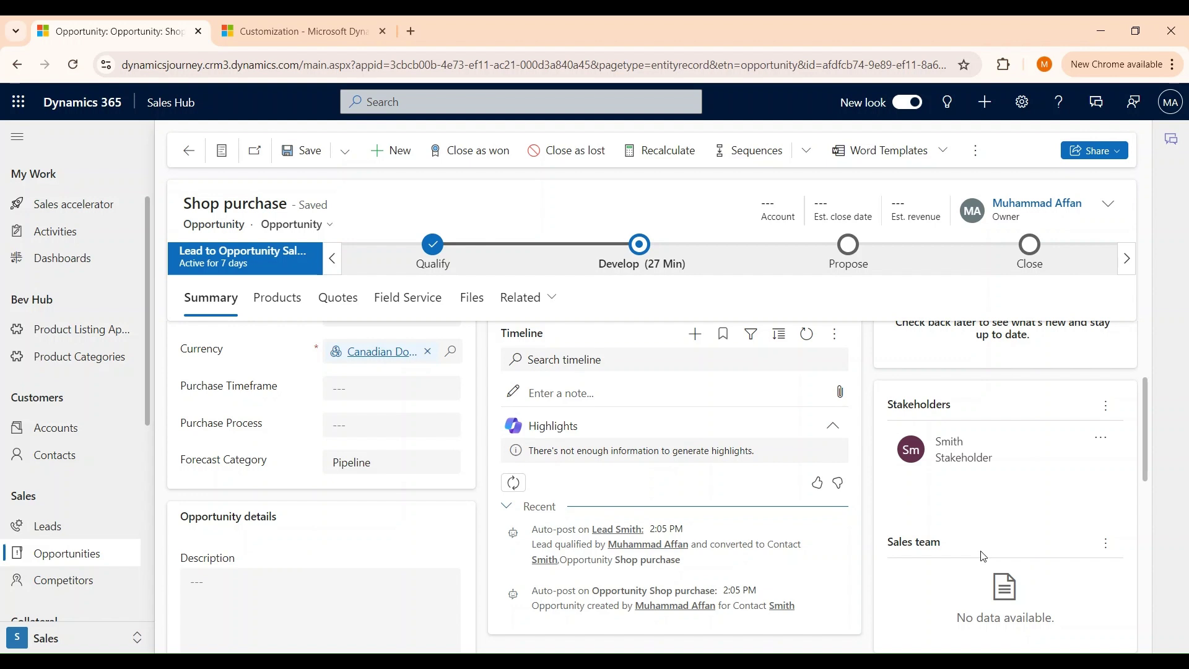
scroll(984, 556, down, 2)
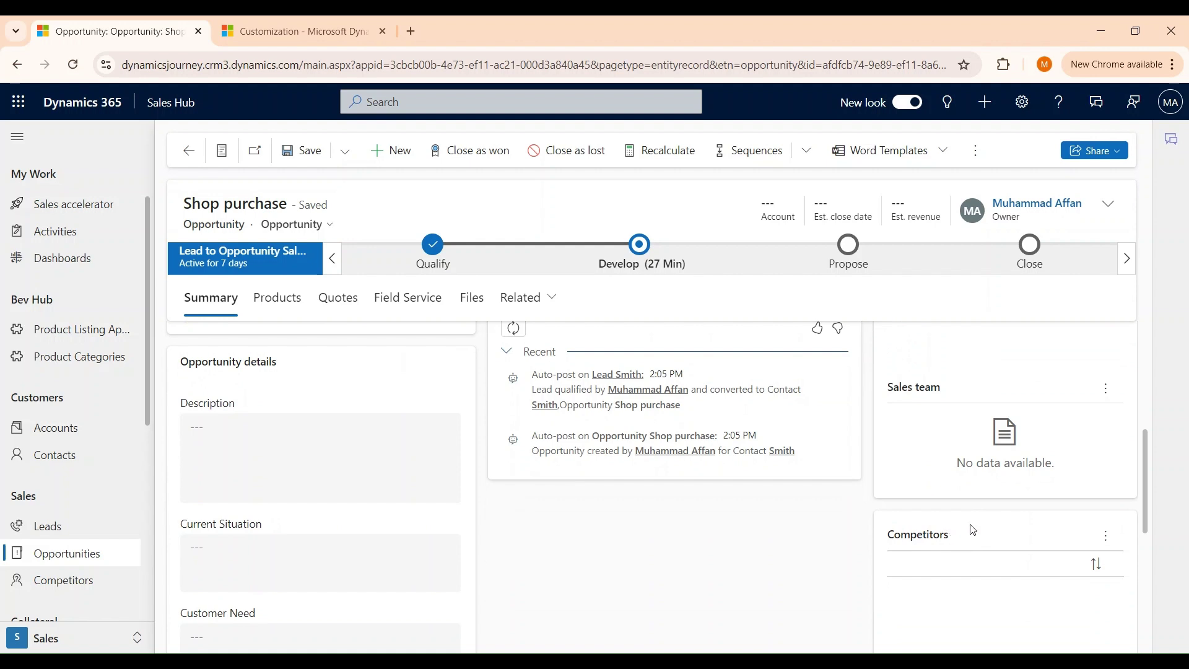
scroll(881, 504, down, 1)
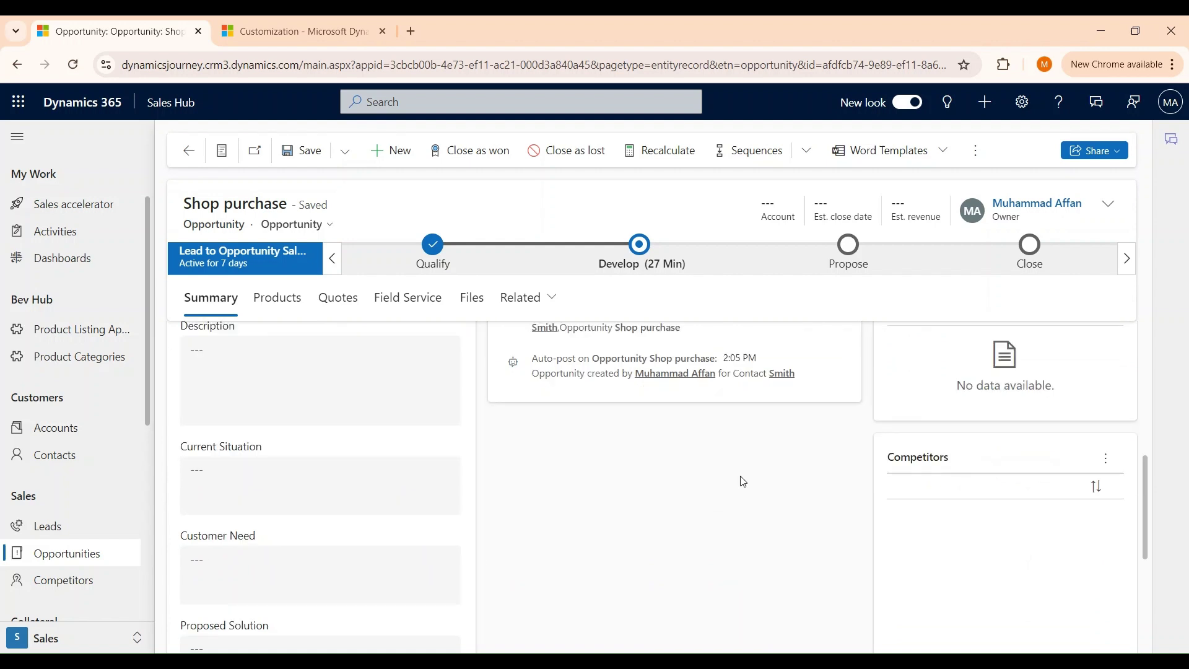
- Look through the opportunity's Products, Quotes, Field Service and Files sections in turn
click(278, 306)
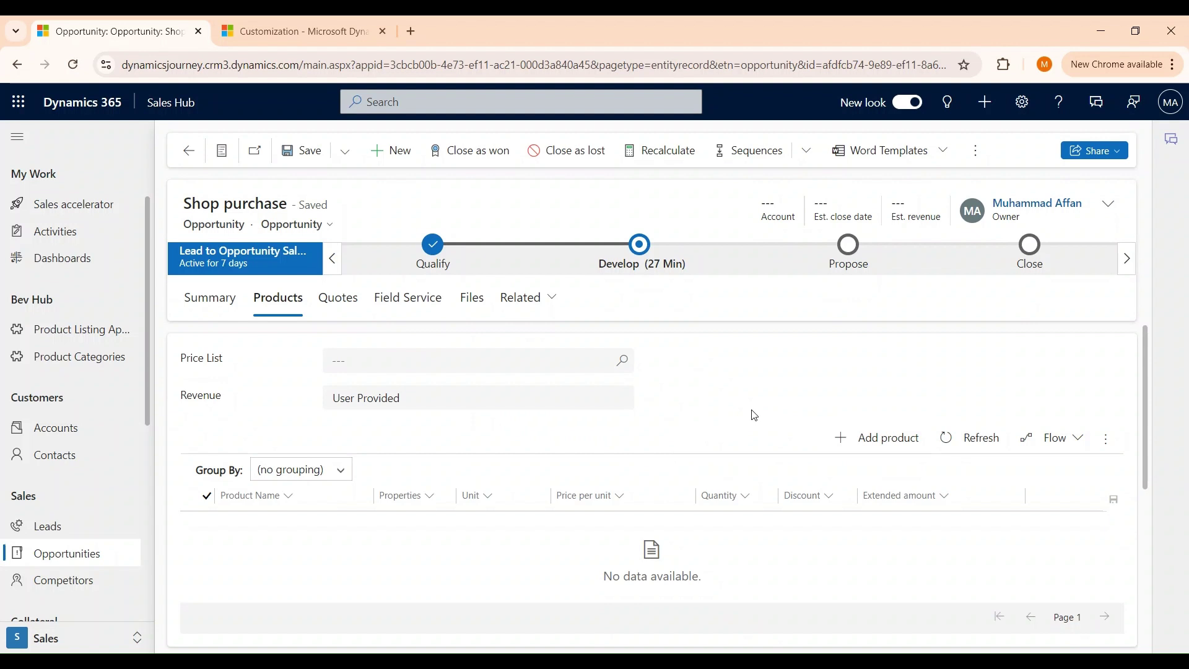
click(342, 308)
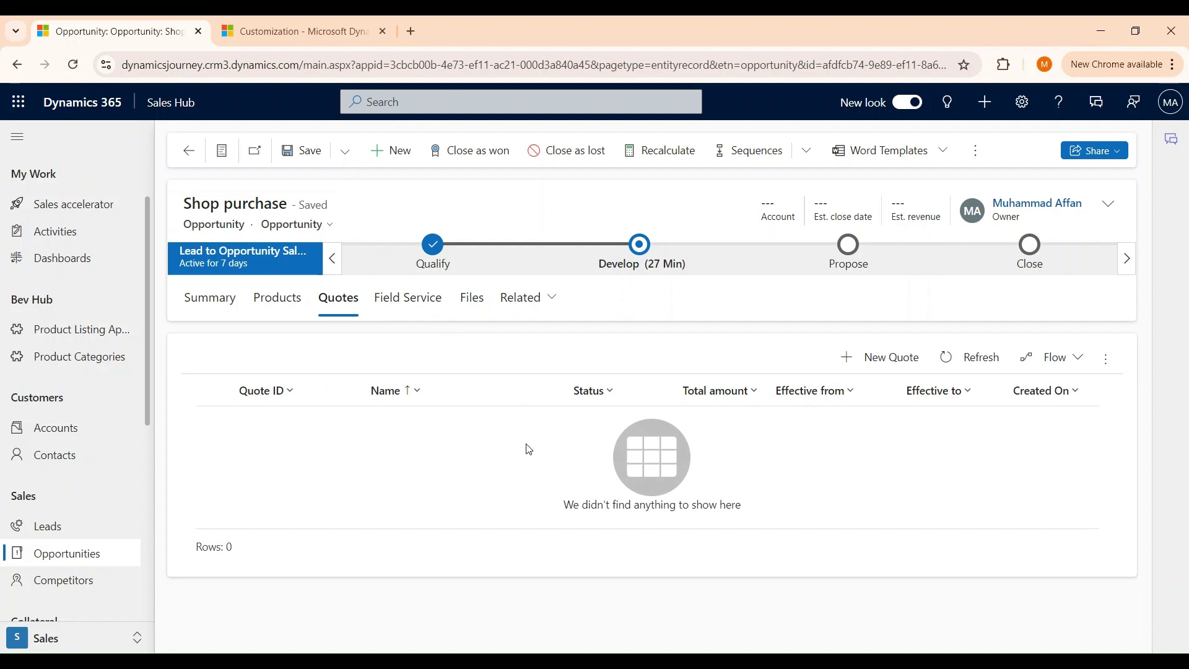
click(415, 303)
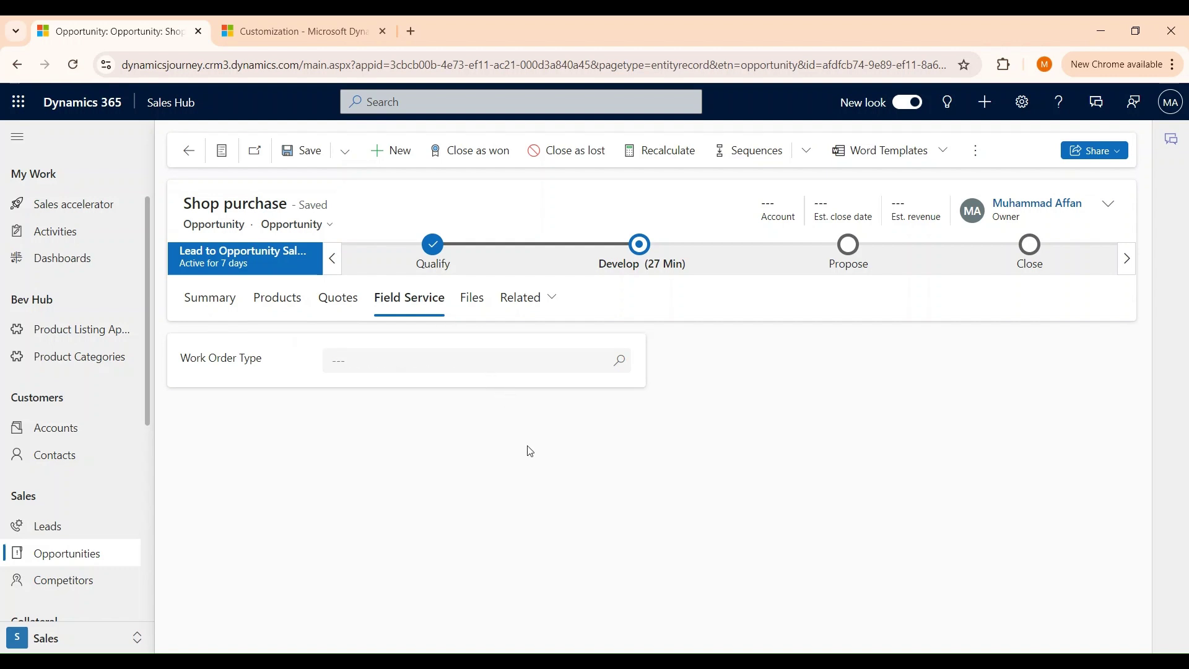
click(475, 302)
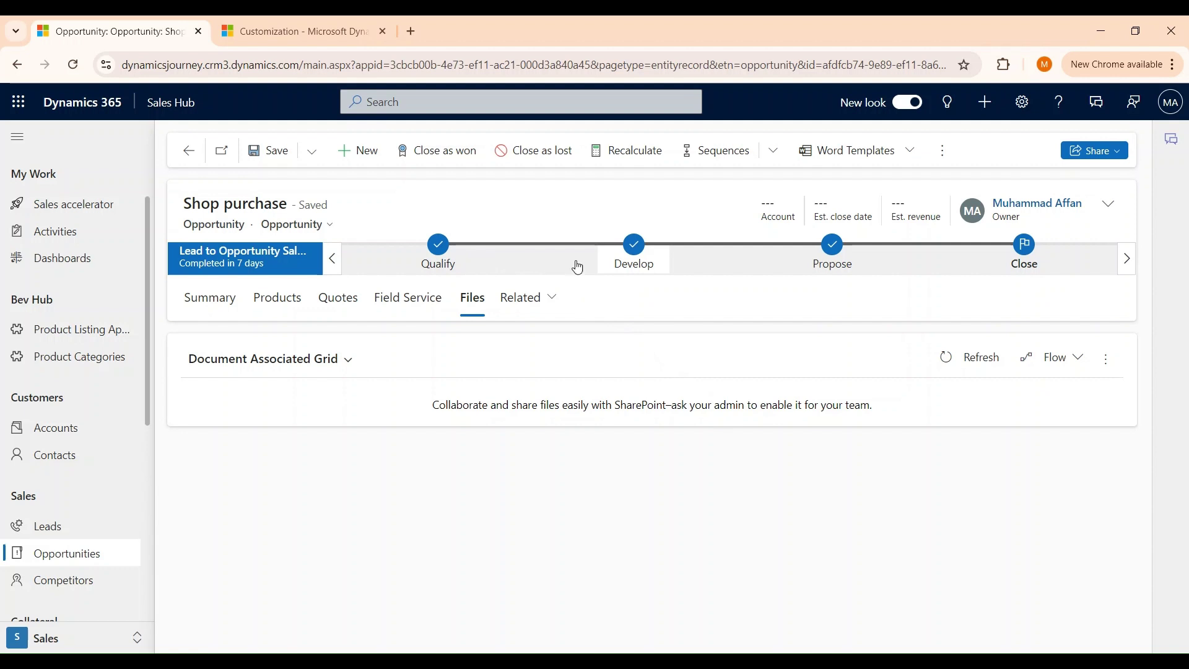
- Review the Qualify and Develop stages of the process flow, checking the choices for Identify Stakeholders without changing the value
click(448, 256)
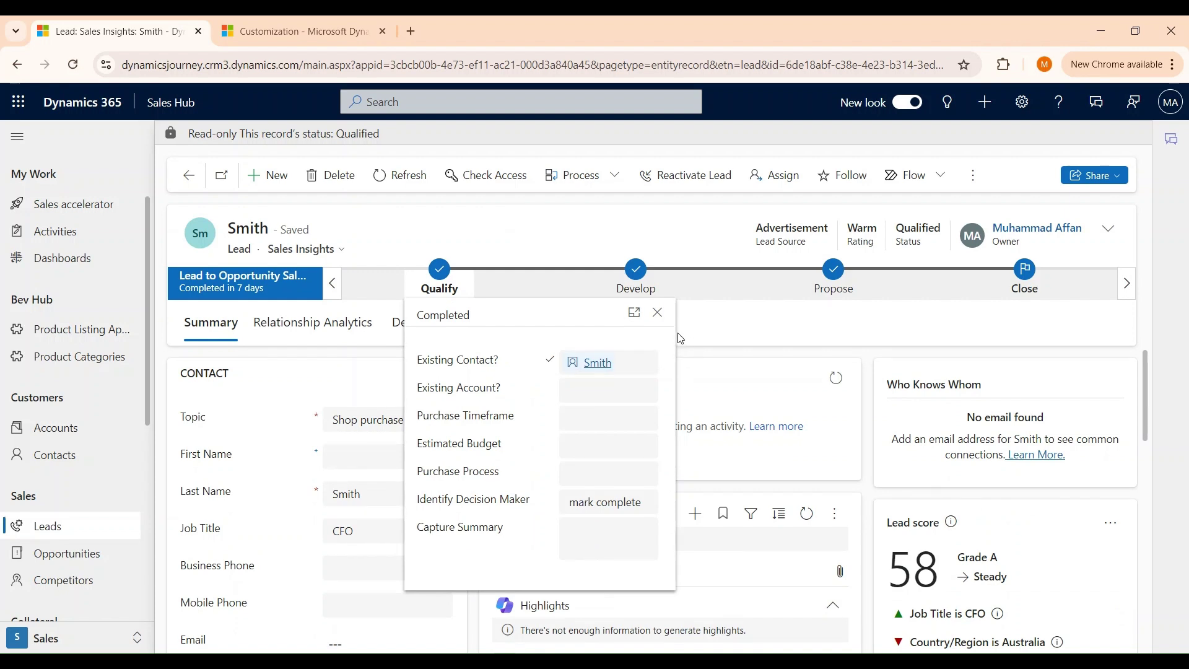
click(641, 274)
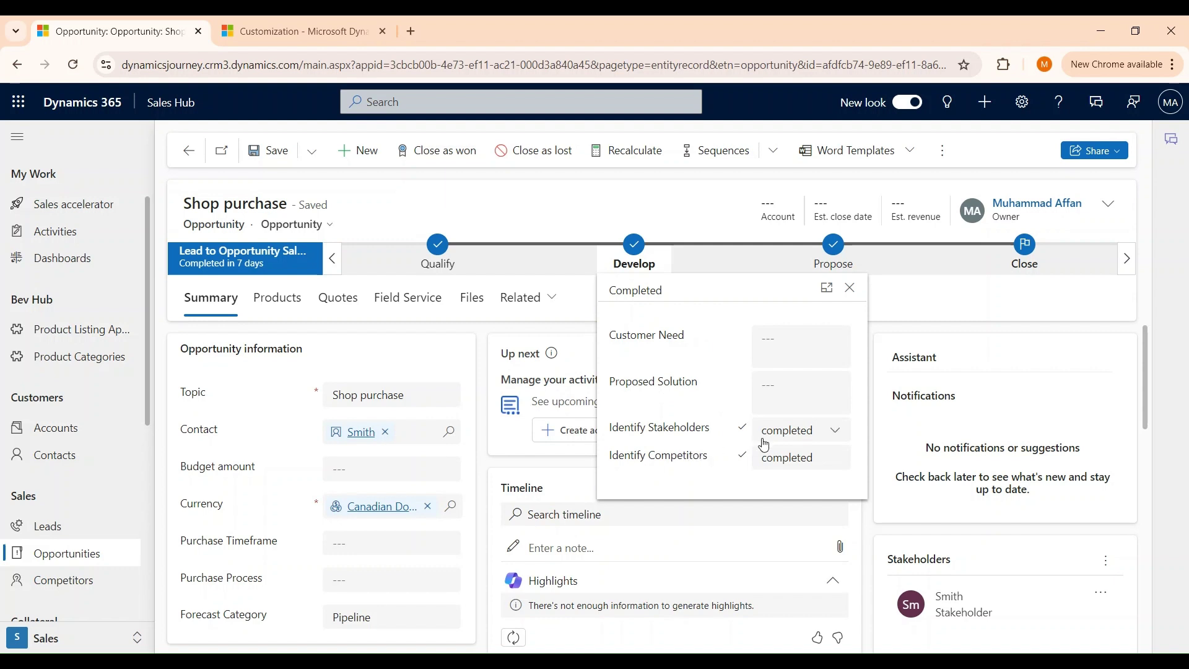
click(841, 435)
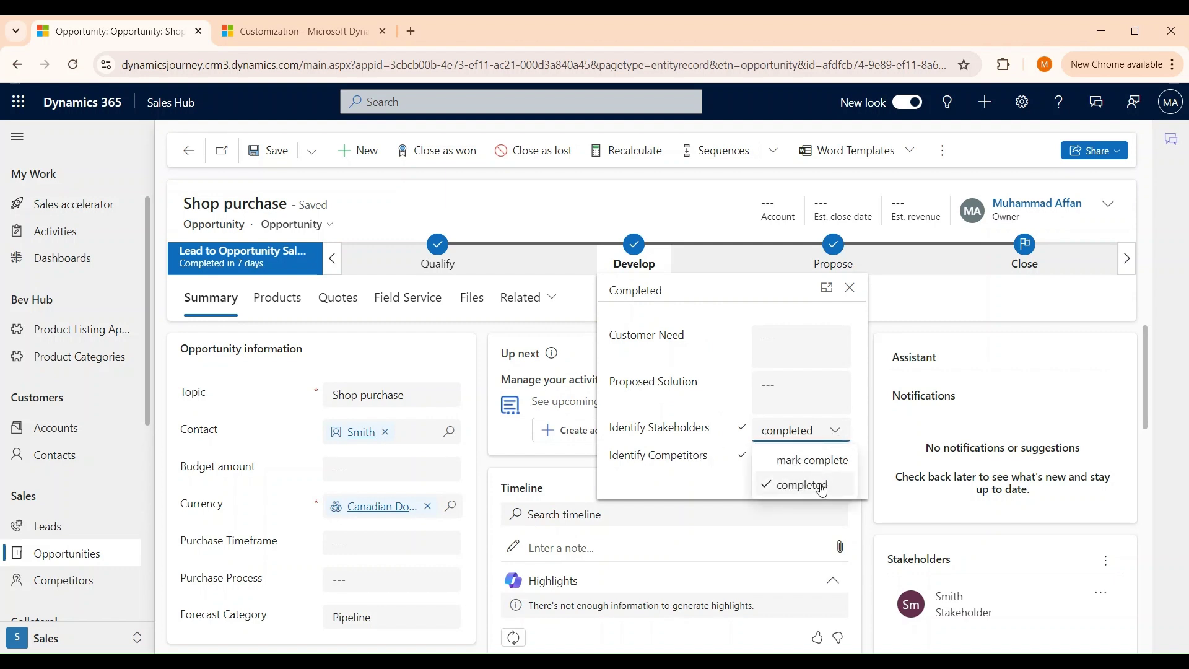
click(837, 433)
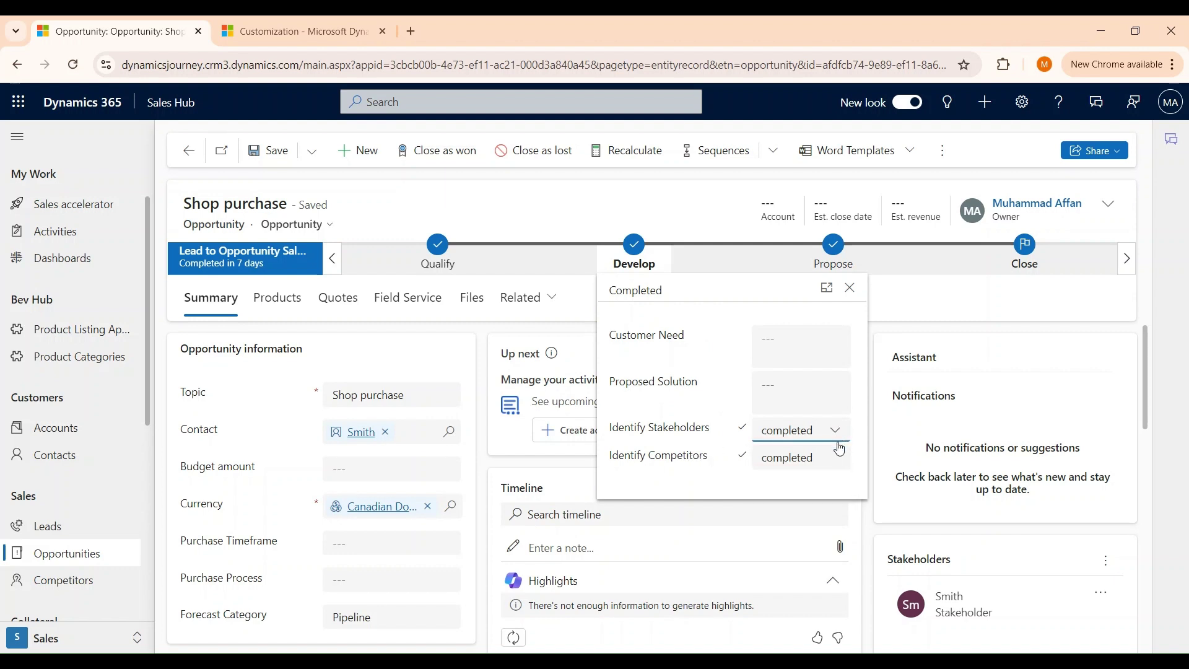
- Review the fields of the Propose and Close stages, checking the Identify Sales Team choices without changing the value
click(840, 251)
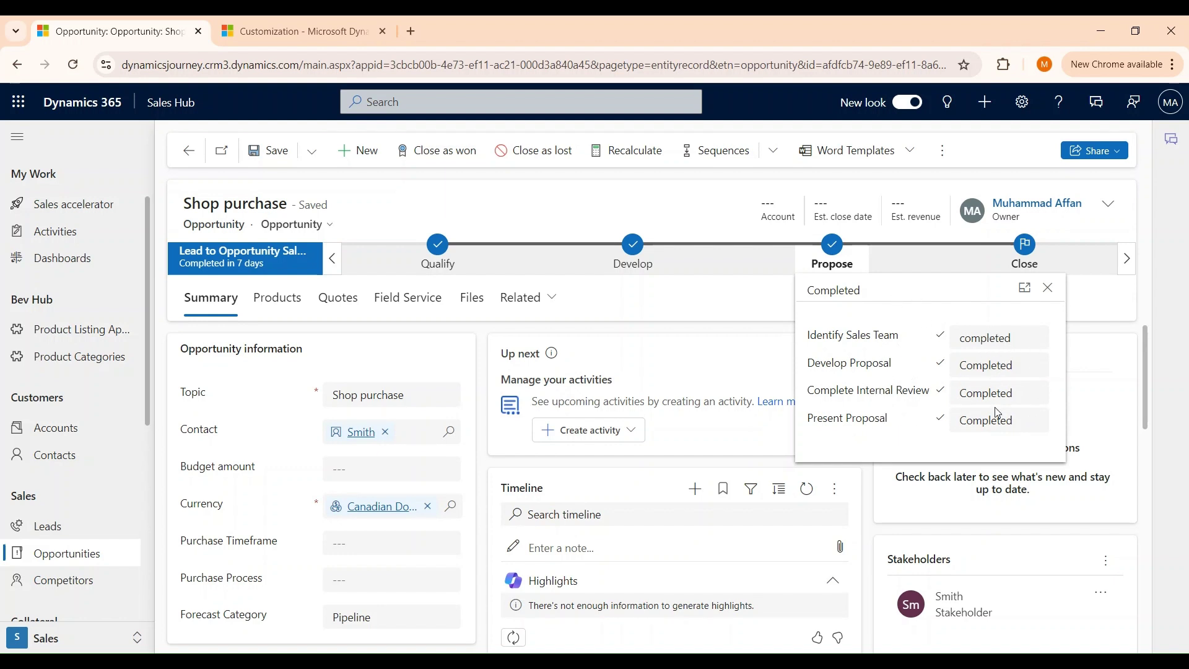
click(1033, 342)
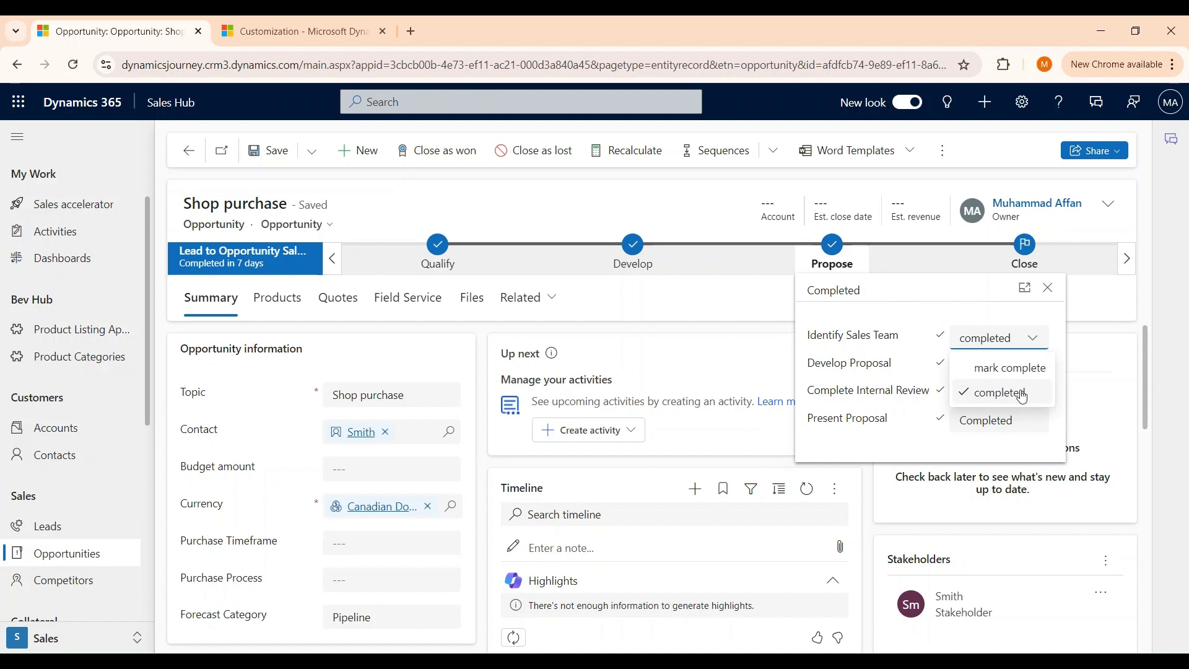
click(1032, 337)
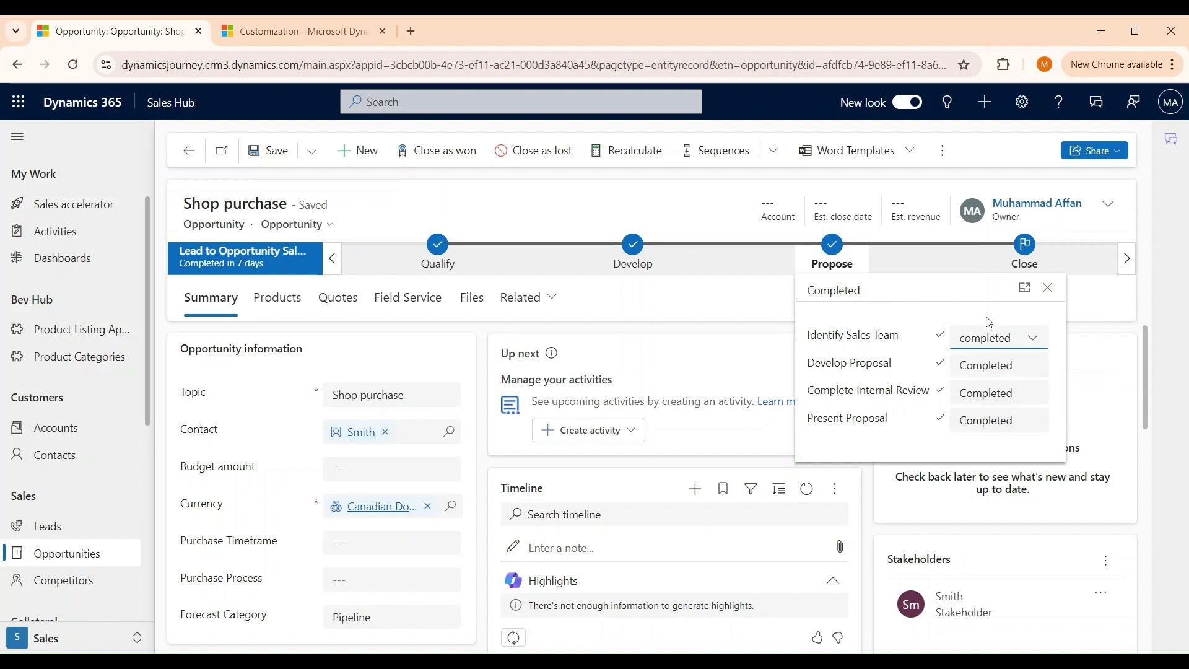
click(1025, 248)
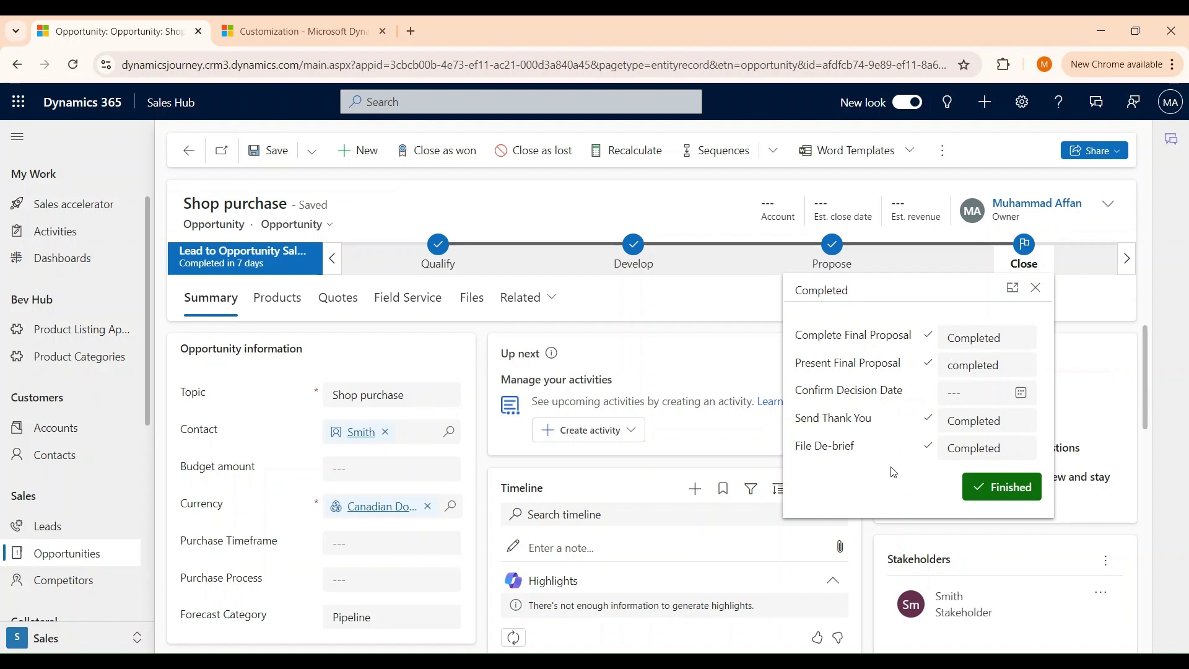
click(497, 208)
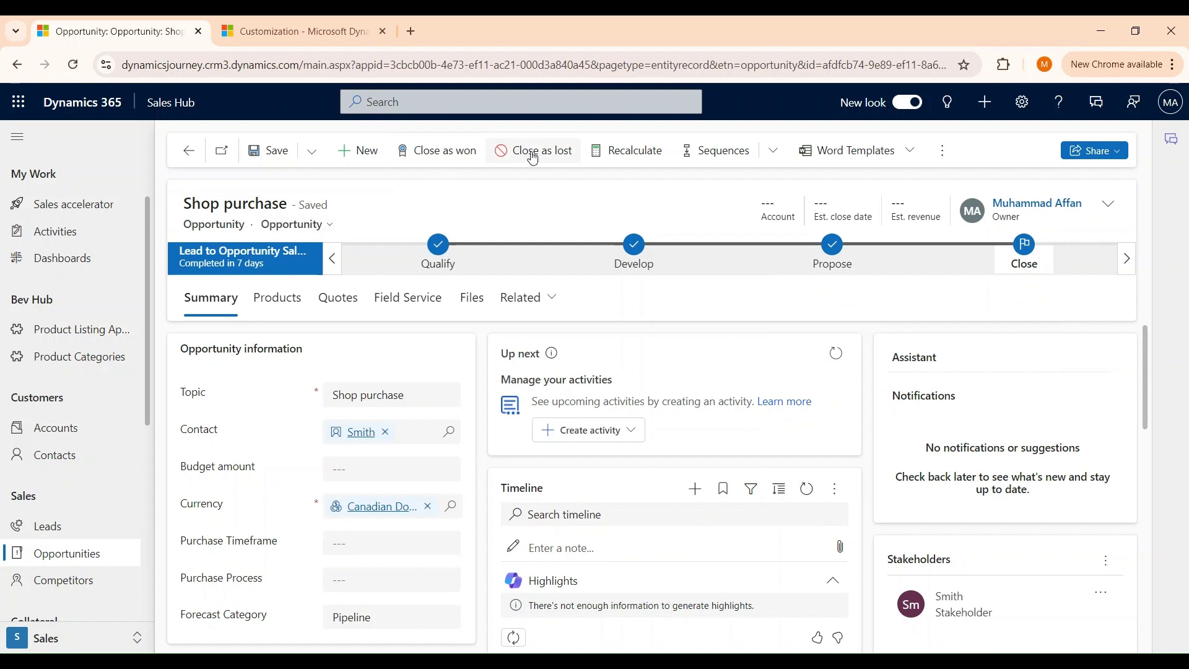
- Close the Shop purchase opportunity as won with an actual revenue of CA$5,000
click(455, 165)
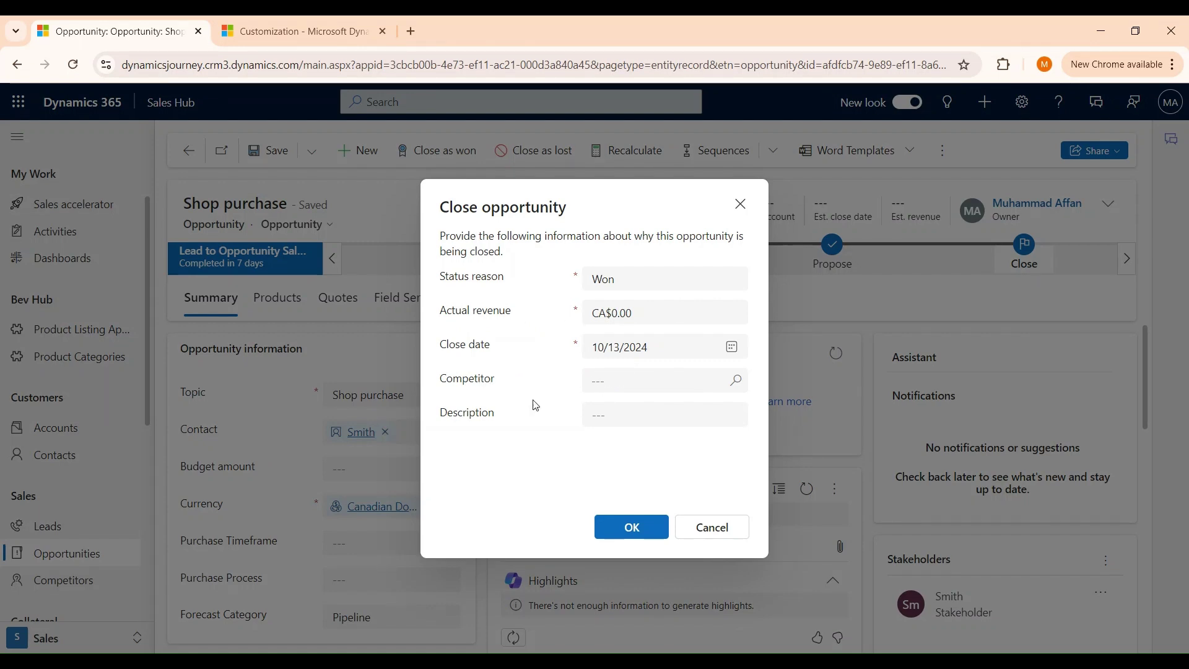
drag(658, 313, 576, 318)
text(5000)
click(622, 531)
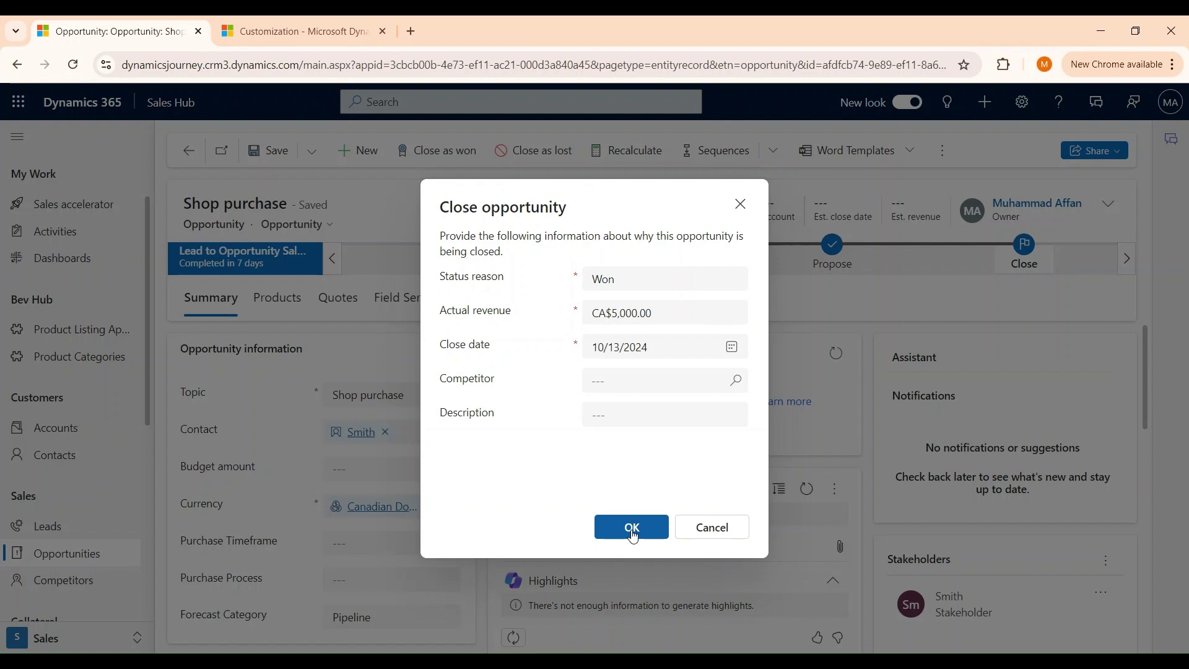
click(655, 537)
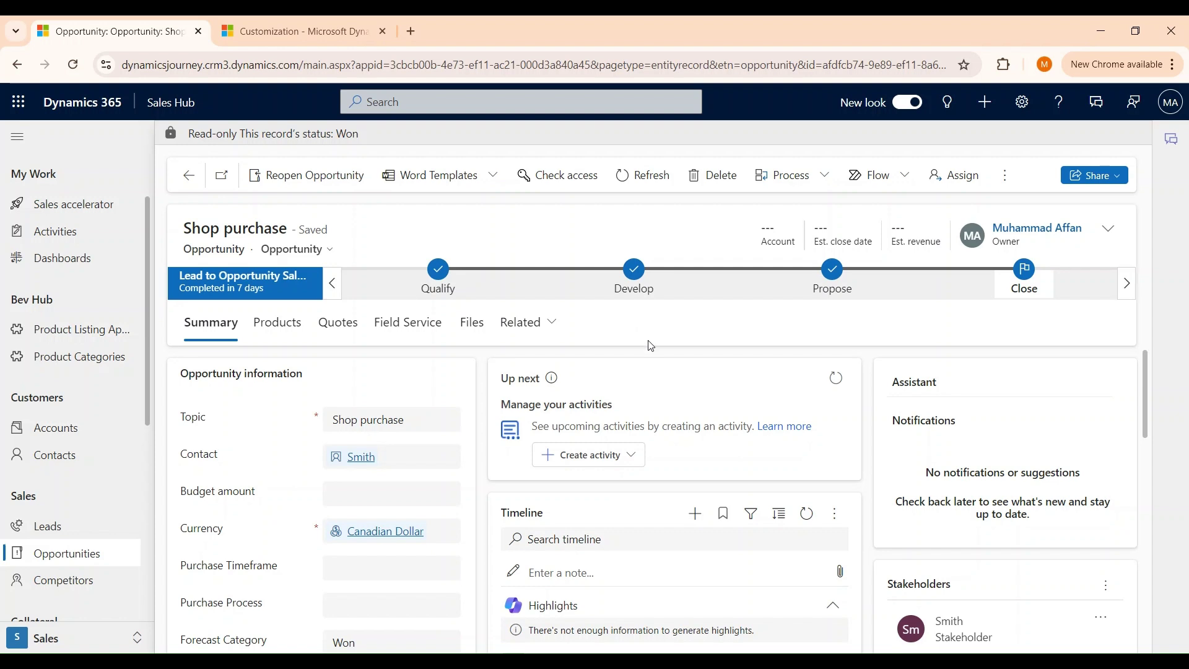
- Find the Opportunity Close activity in the Shop purchase timeline and open its record to review the resolution
scroll(678, 414, down, 3)
scroll(723, 436, down, 2)
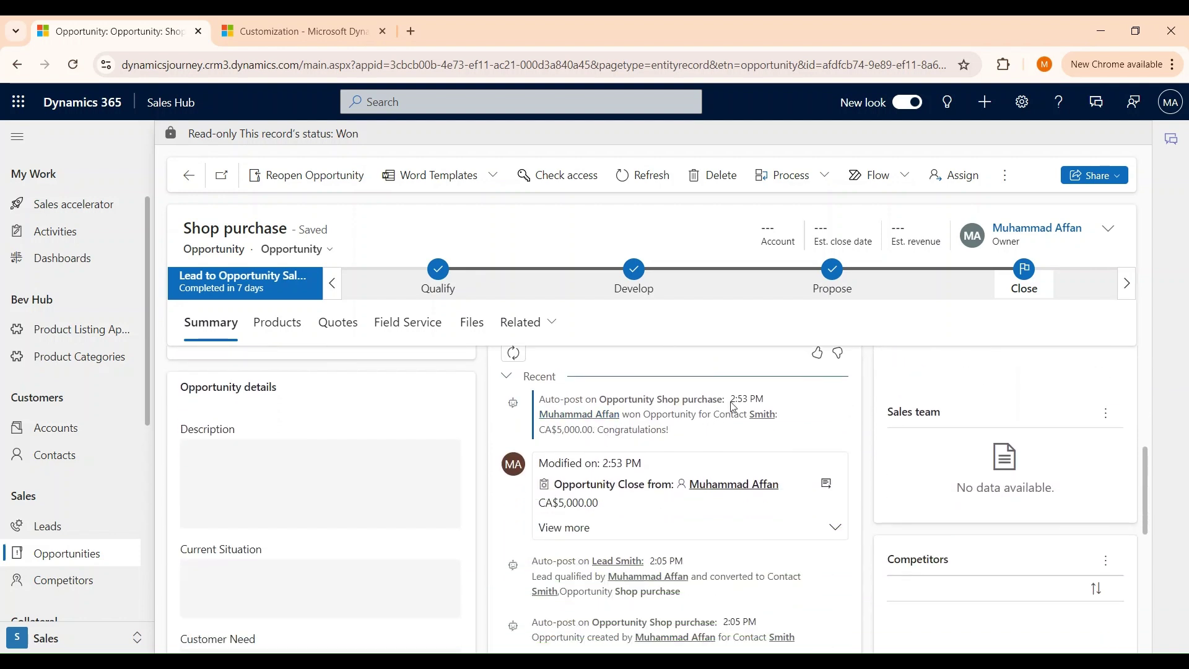
click(829, 485)
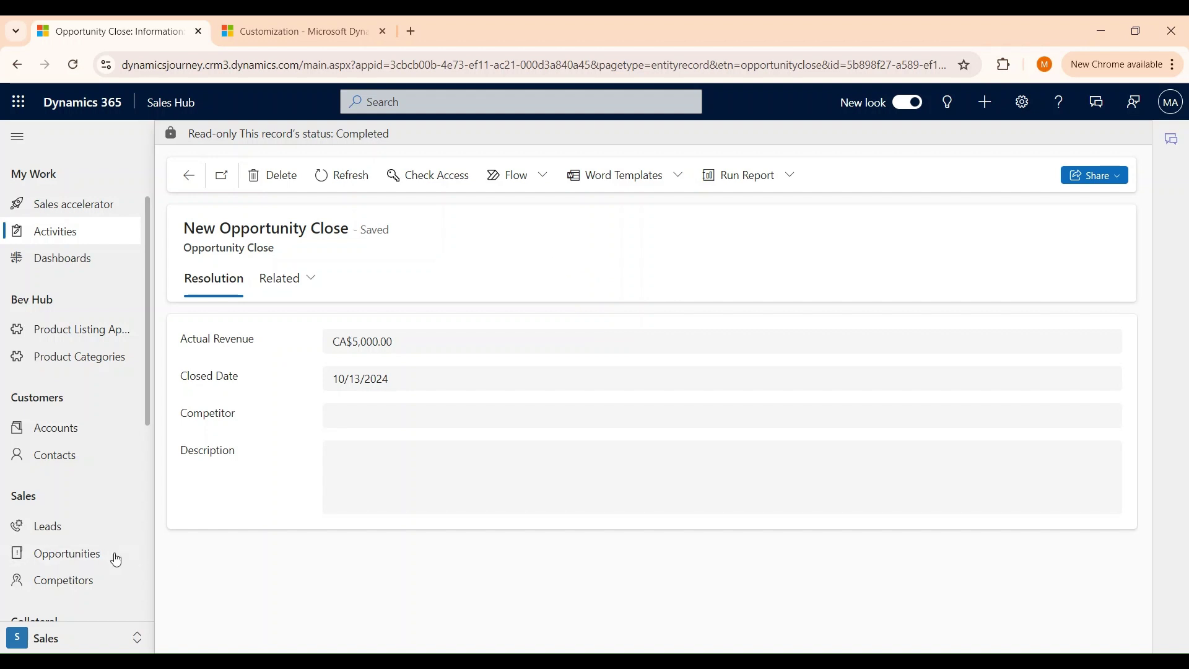
- Return to the opportunities list and look through the available system views without changing the view
click(89, 554)
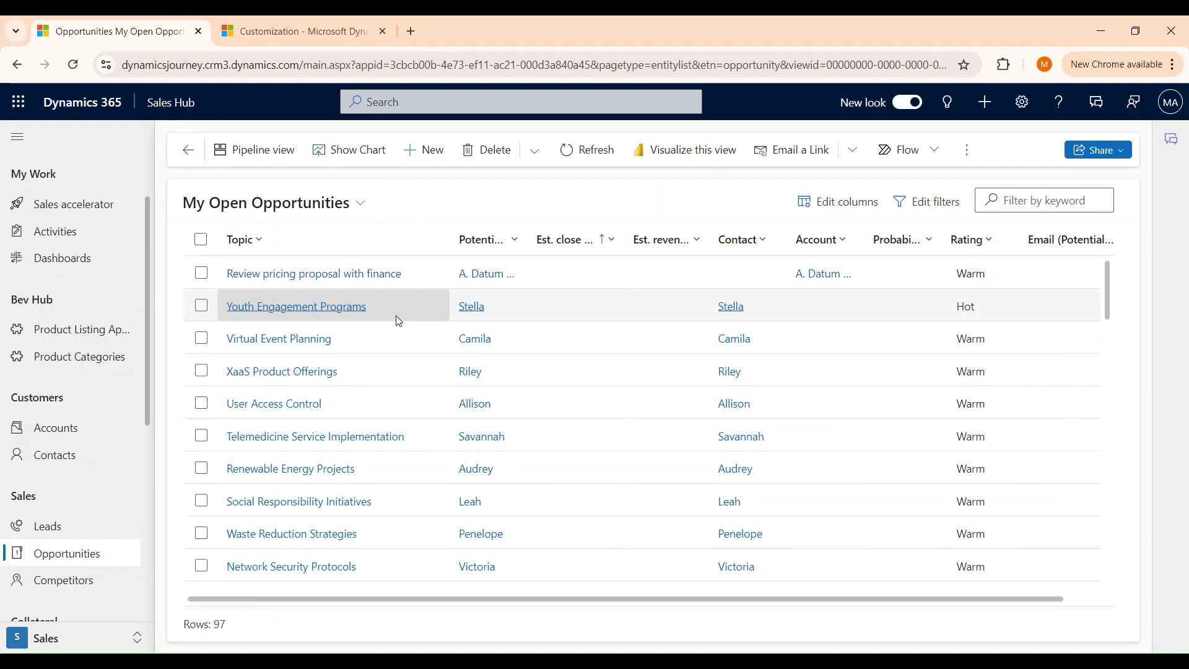
click(362, 206)
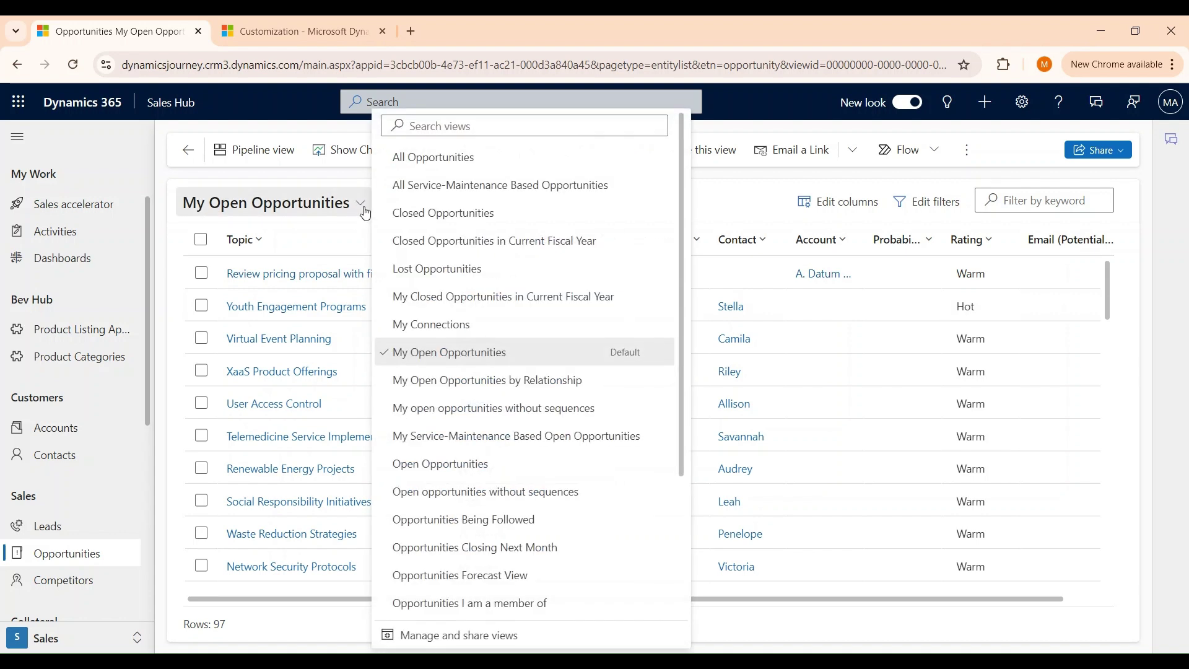
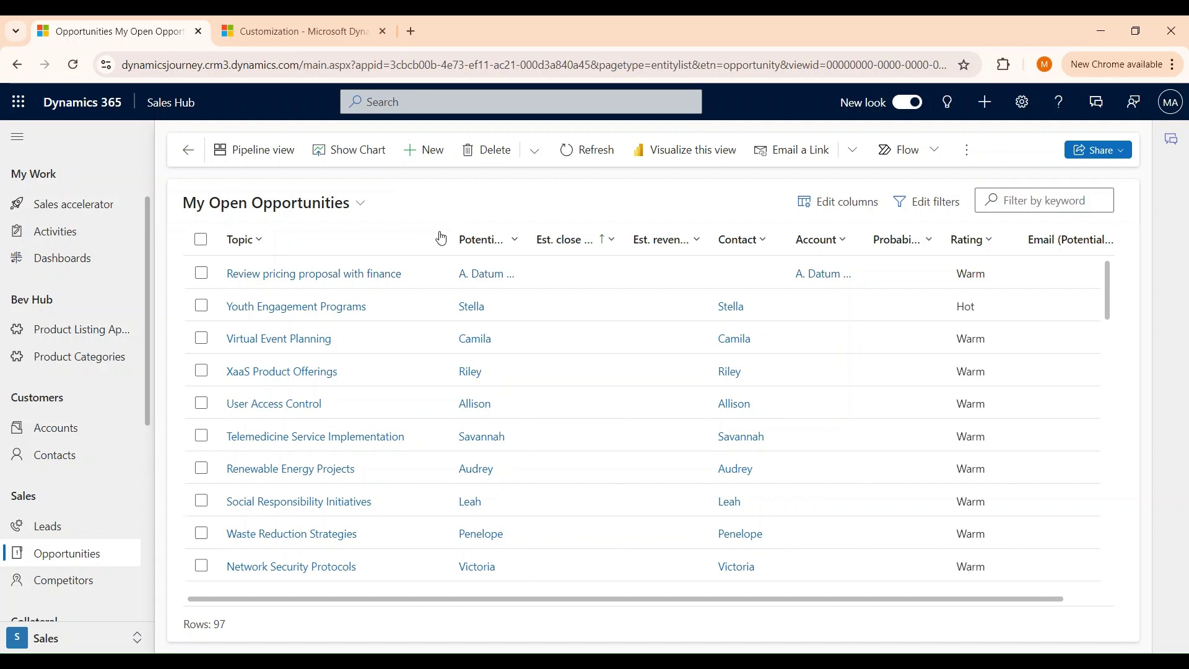
- Switch to the Customization page and open Customize the System to show the default solution
click(1024, 121)
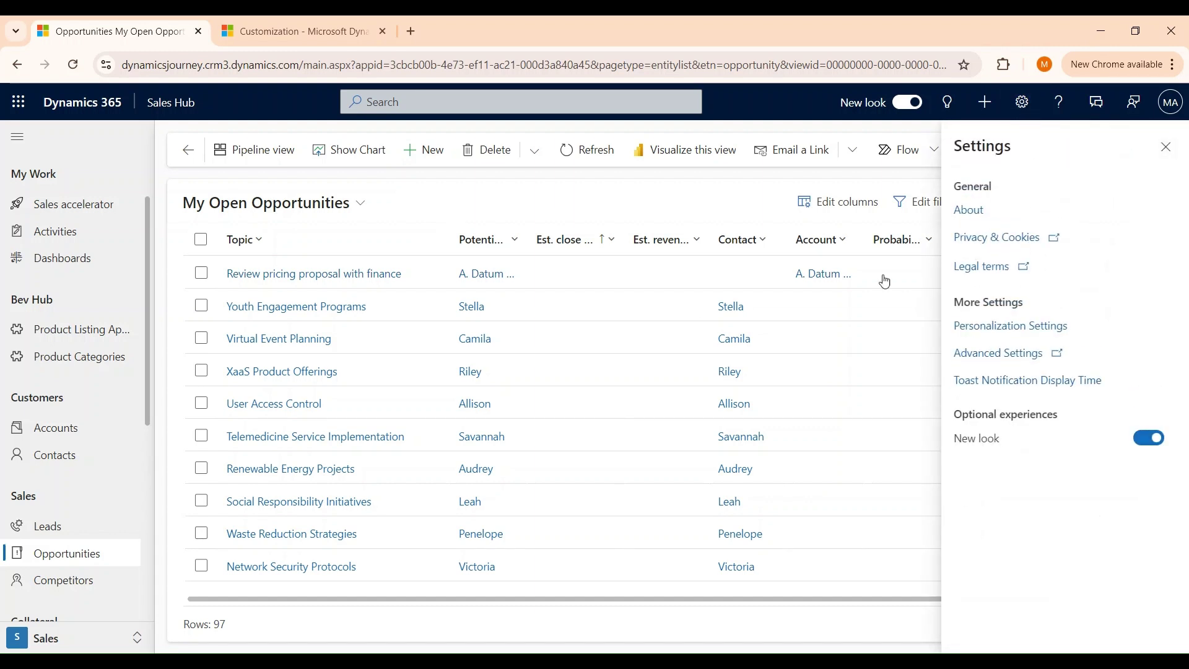
click(972, 283)
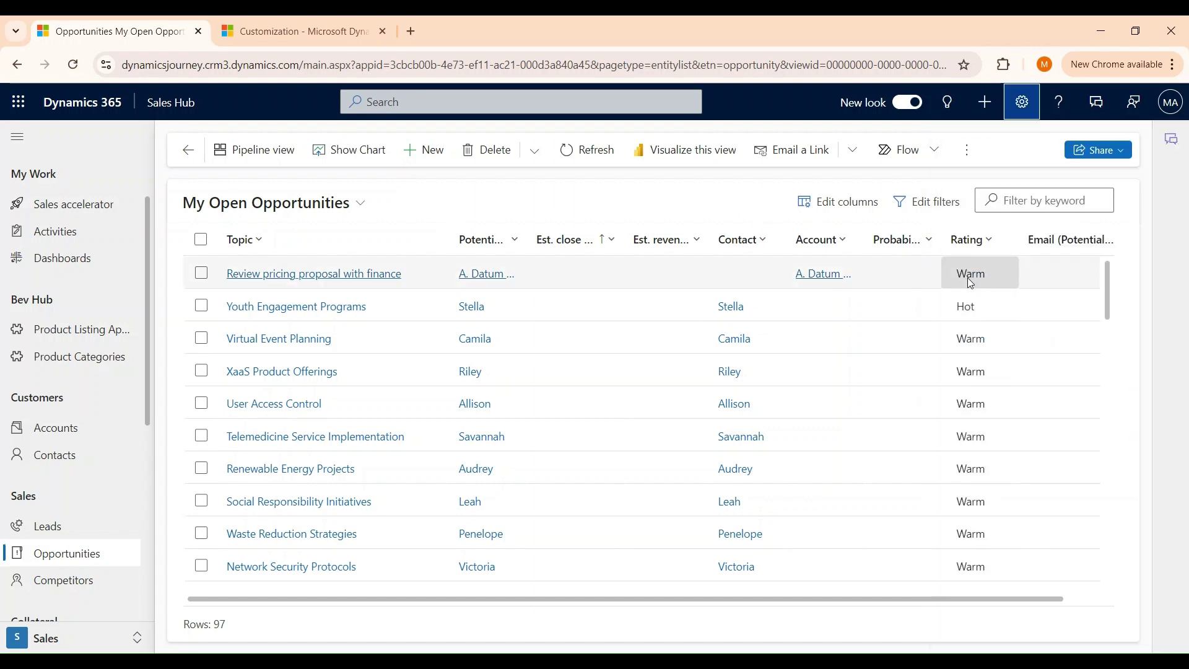
click(303, 28)
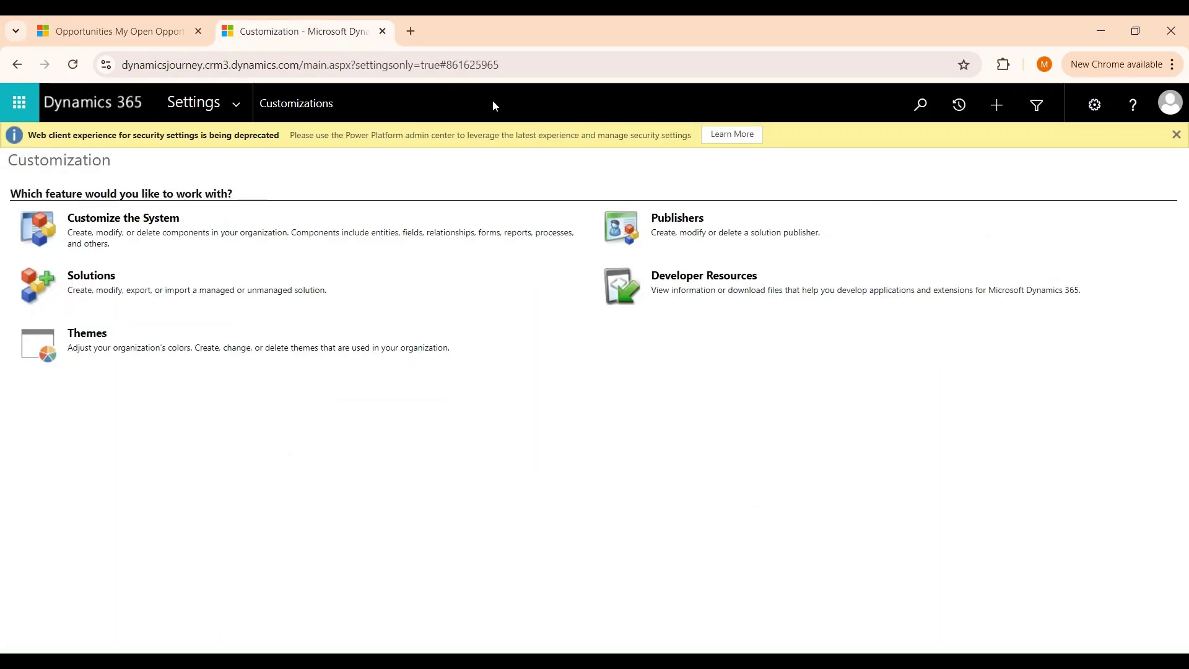
click(167, 224)
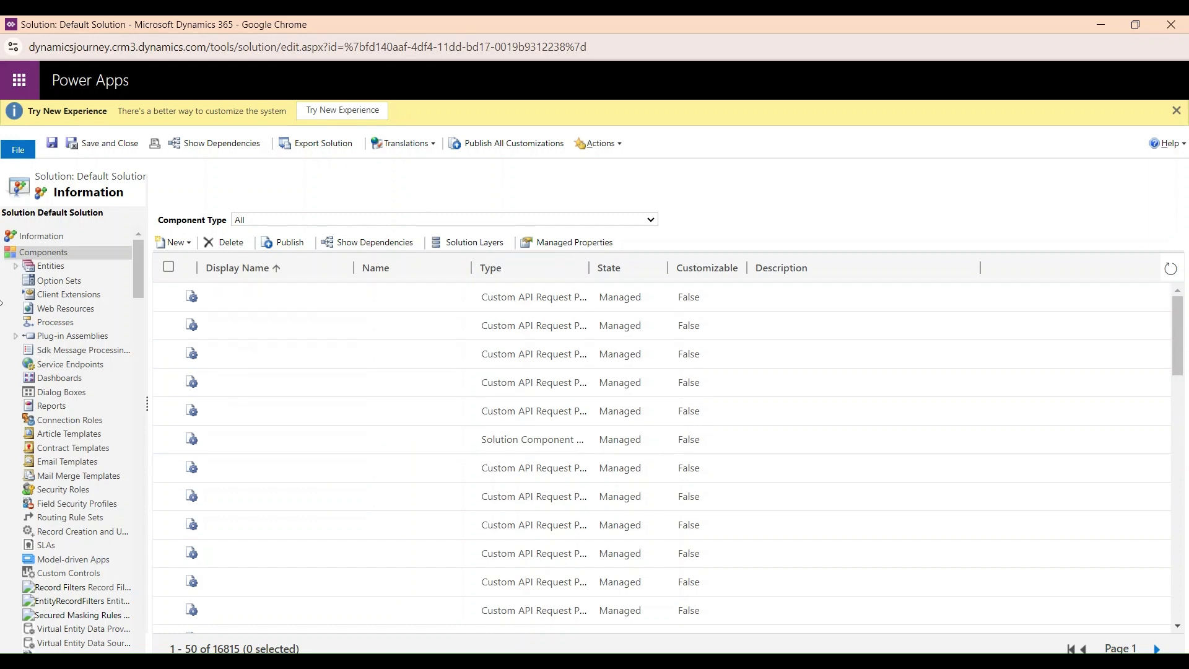
- Expand the default solution's entities and locate the Opportunity entity in the component tree
click(15, 266)
scroll(103, 443, down, 10)
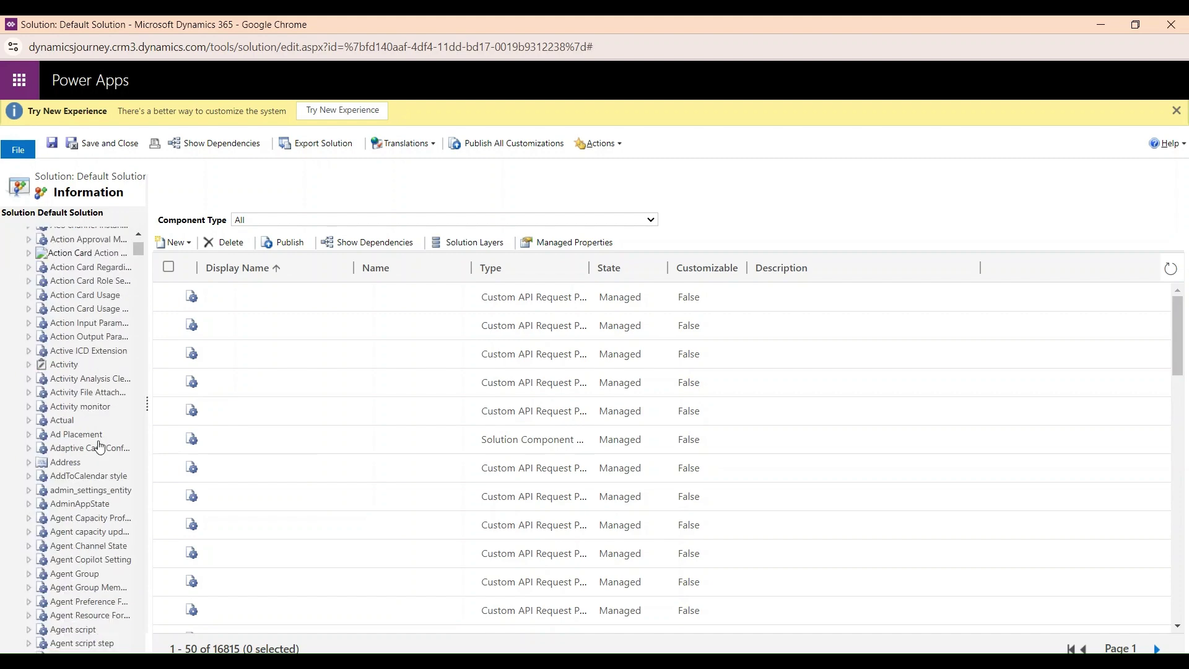
scroll(99, 441, down, 20)
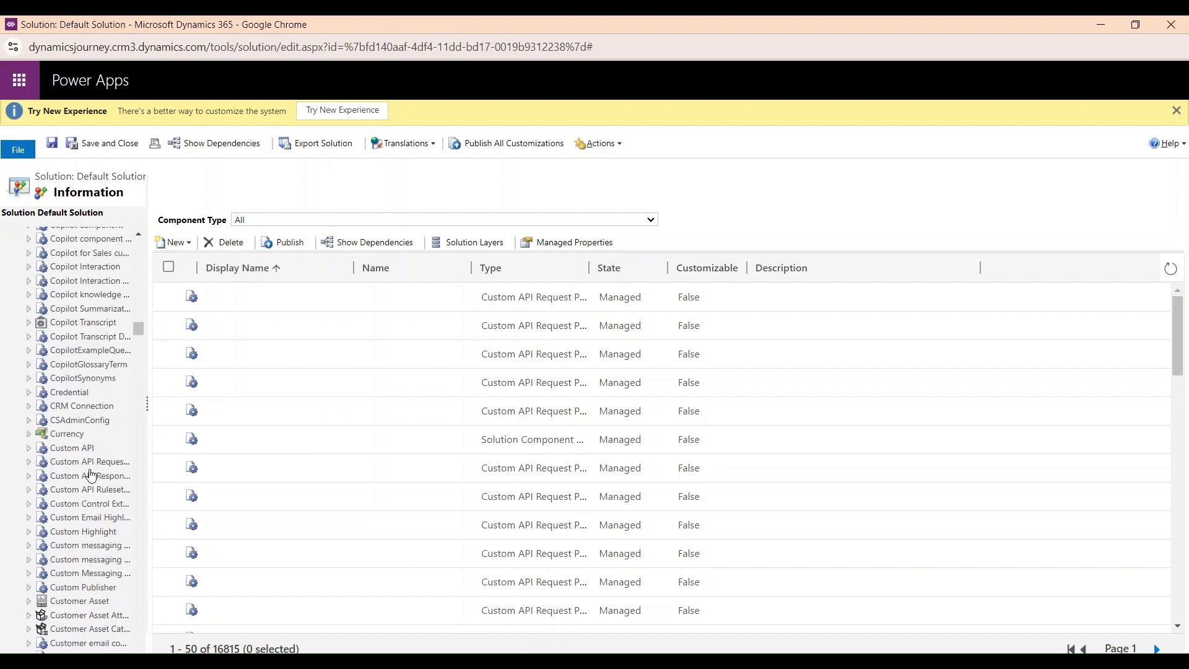
scroll(91, 474, down, 20)
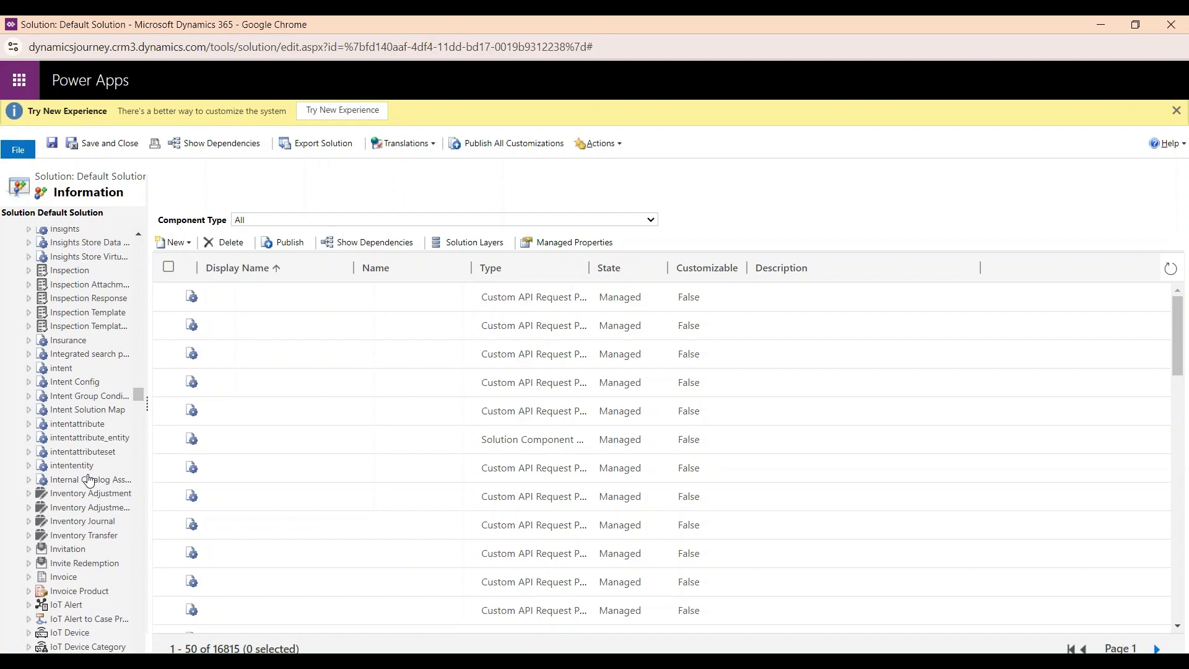
scroll(90, 483, down, 20)
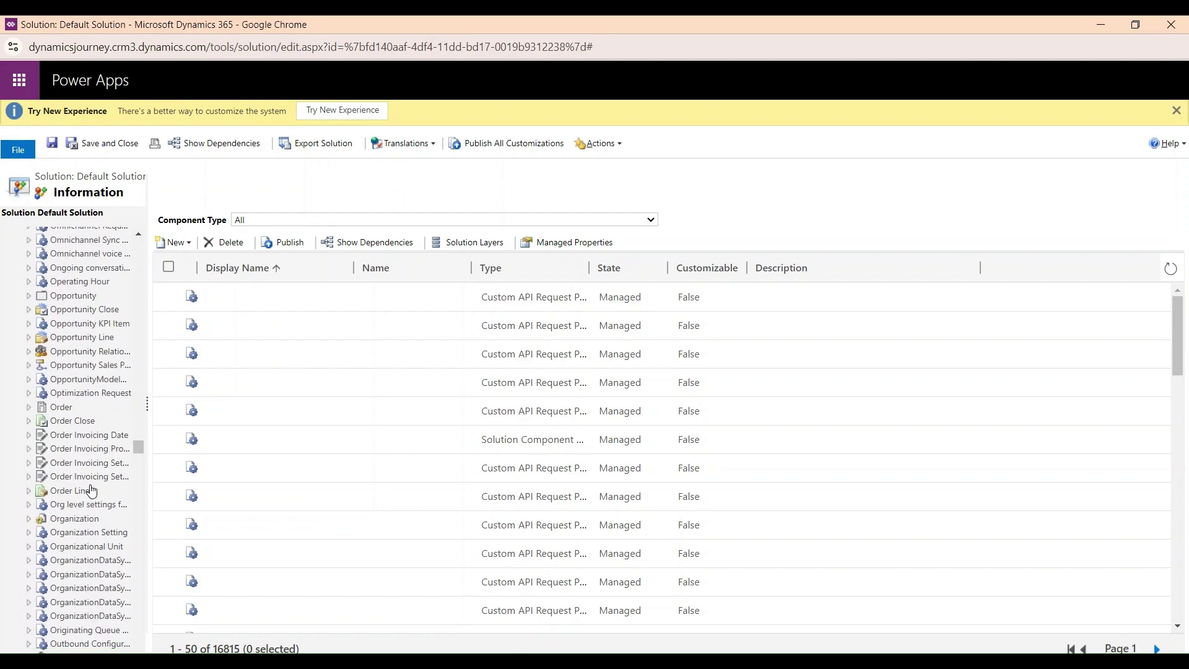
scroll(91, 489, up, 5)
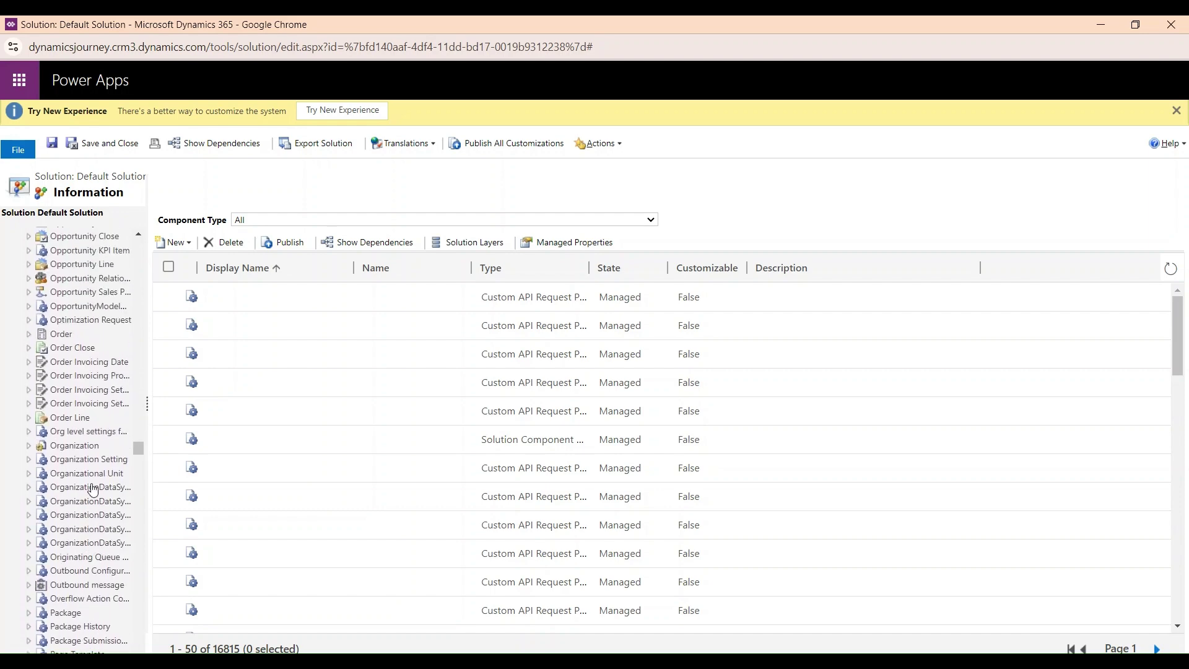
scroll(108, 500, up, 3)
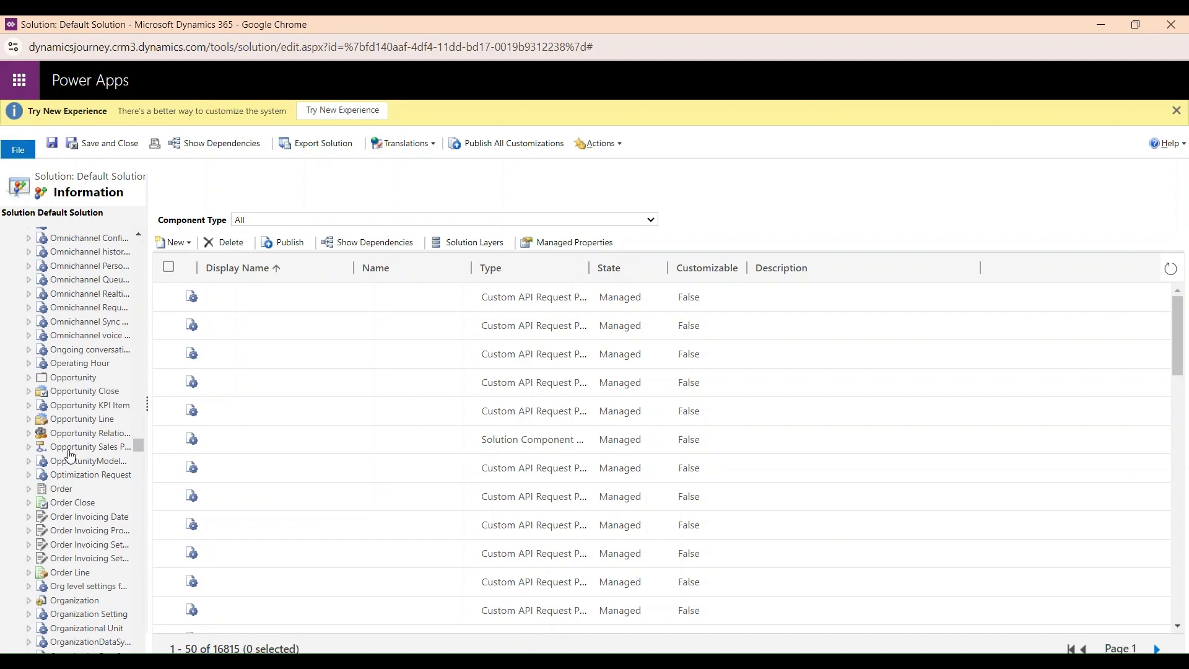
- Open the Opportunity entity's control settings, choose Pipeline view as its web control, and save the entity
click(30, 377)
click(74, 413)
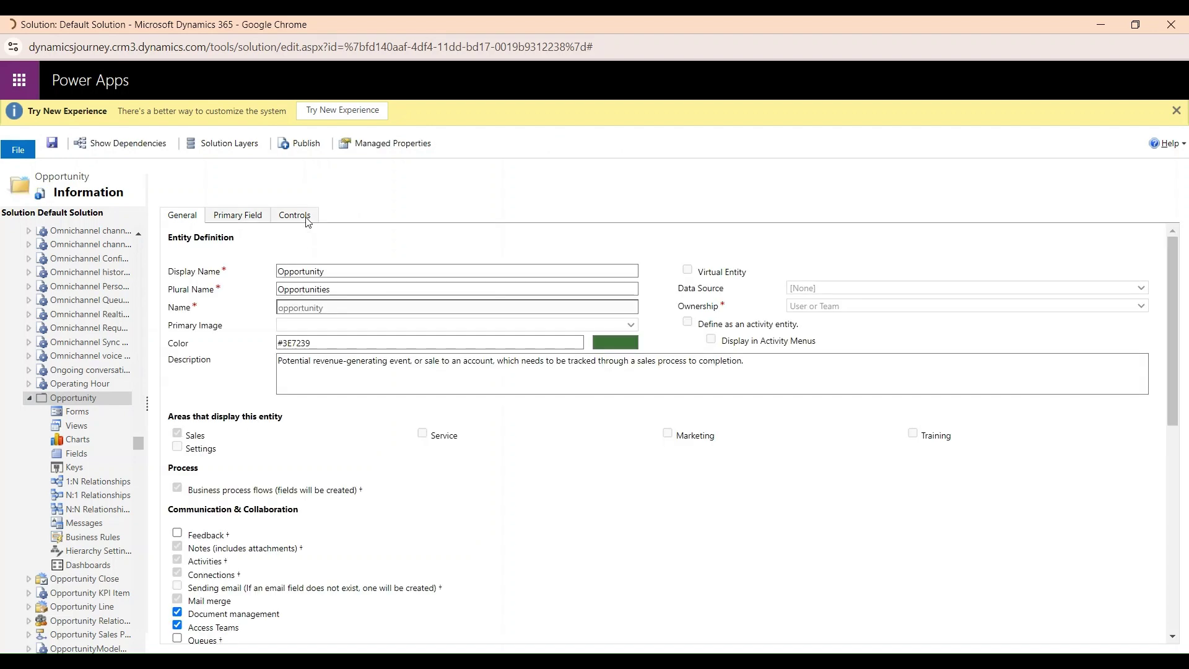
click(301, 221)
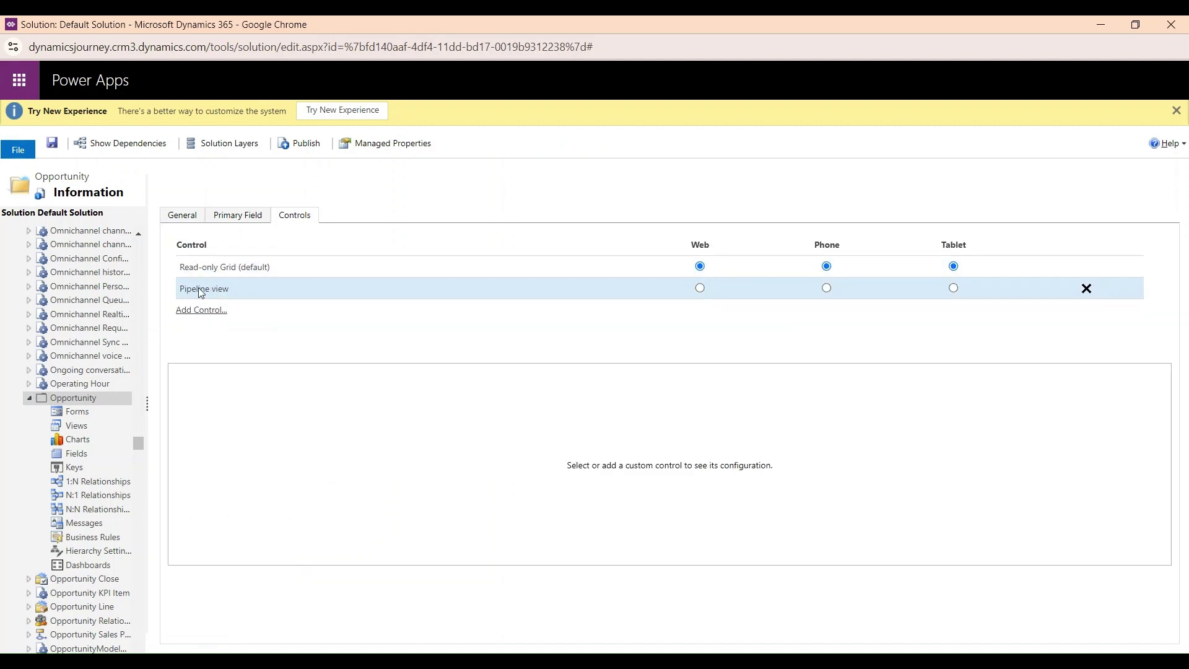
click(700, 289)
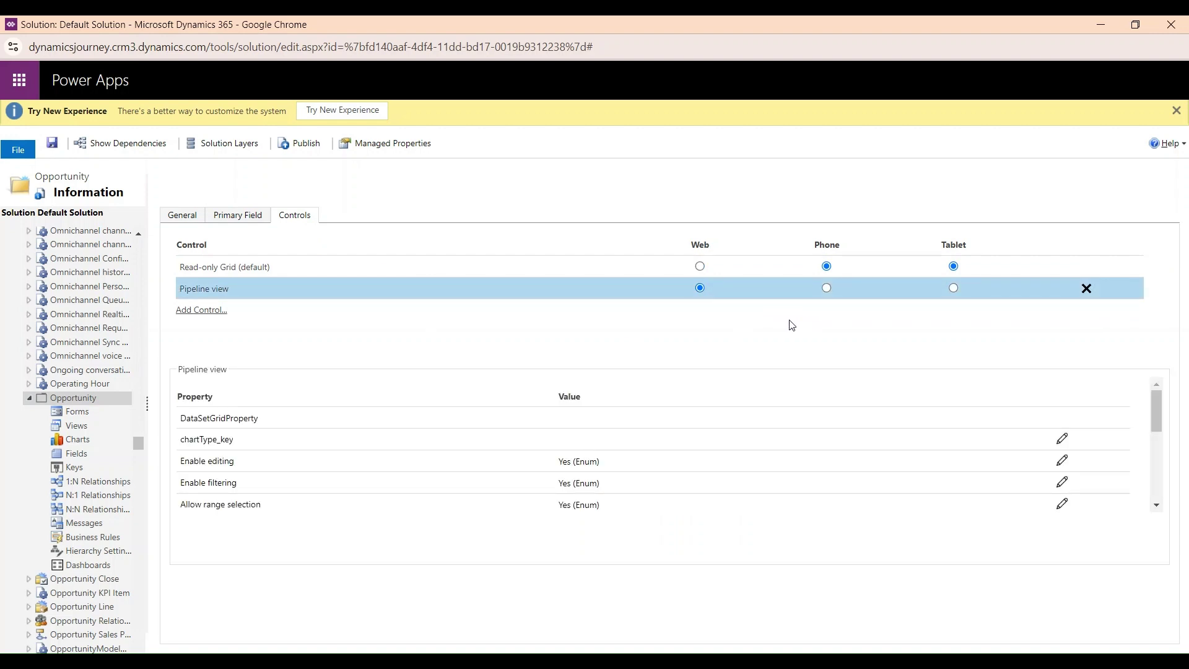
click(58, 147)
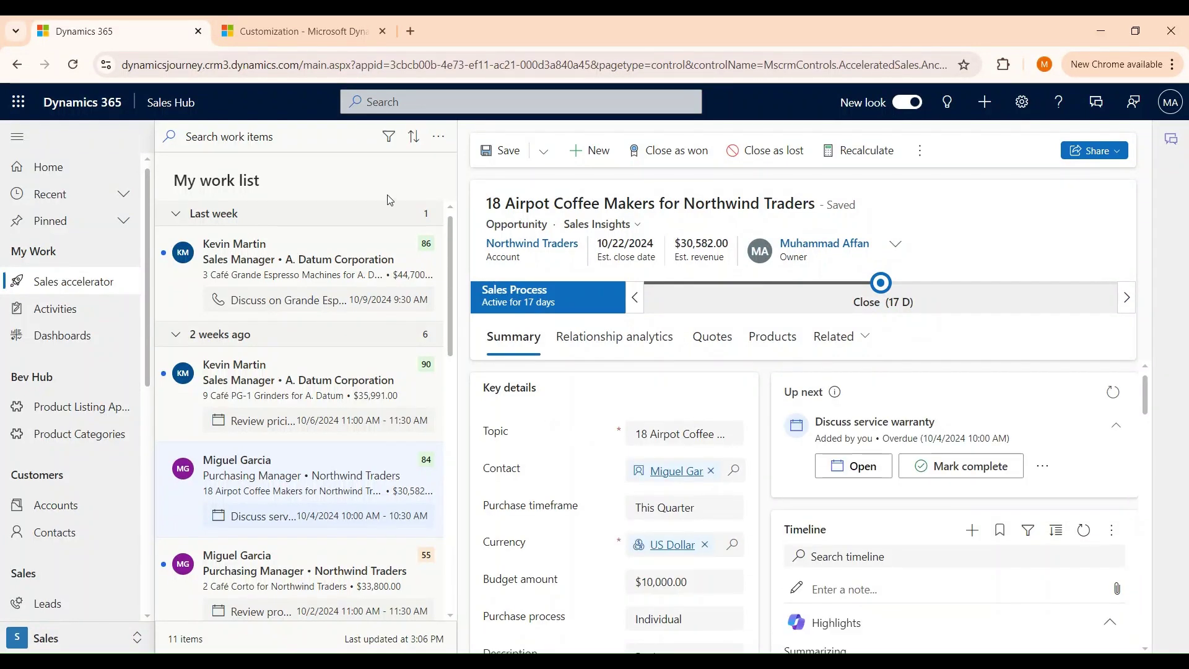
- Switch to Sales Hub's opportunities list and review the pipeline view, filtering by Number of deals in pipeline and inspecting a deal bubble and the grid
scroll(93, 528, down, 1)
scroll(93, 528, down, 2)
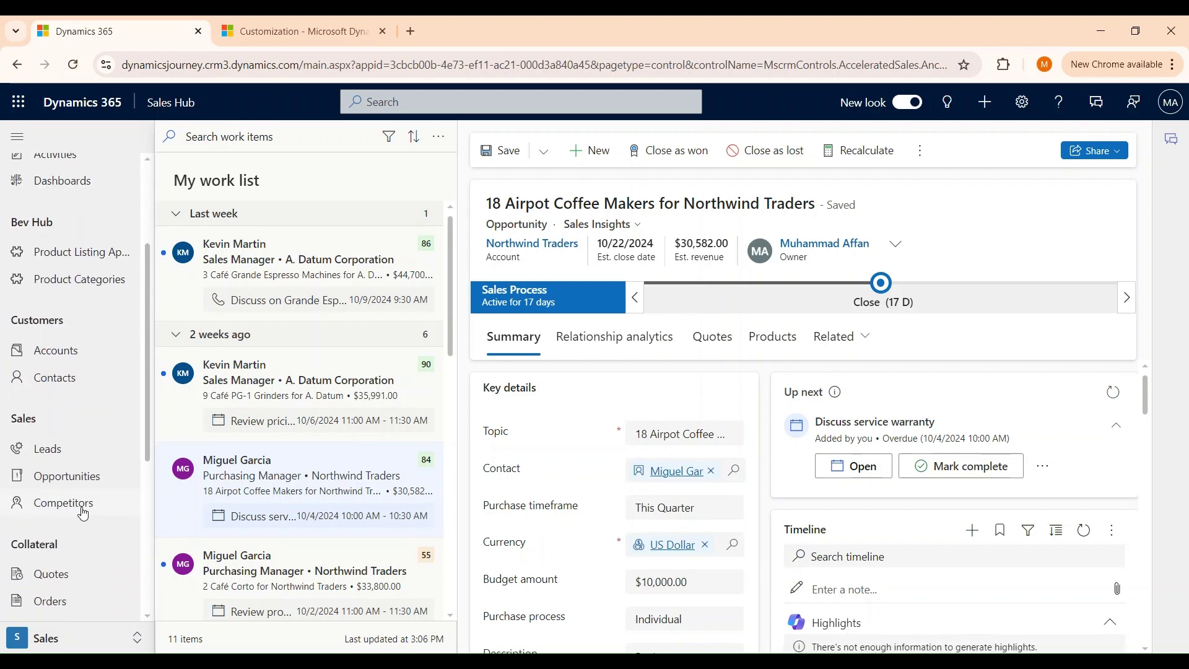
click(83, 483)
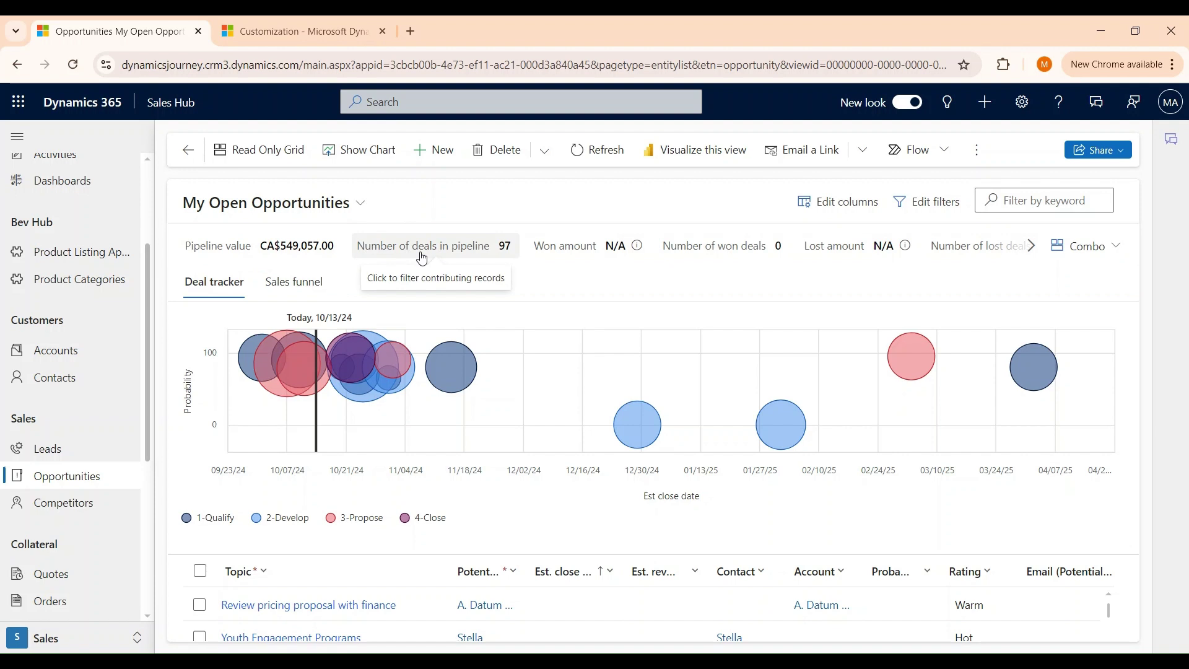
click(483, 251)
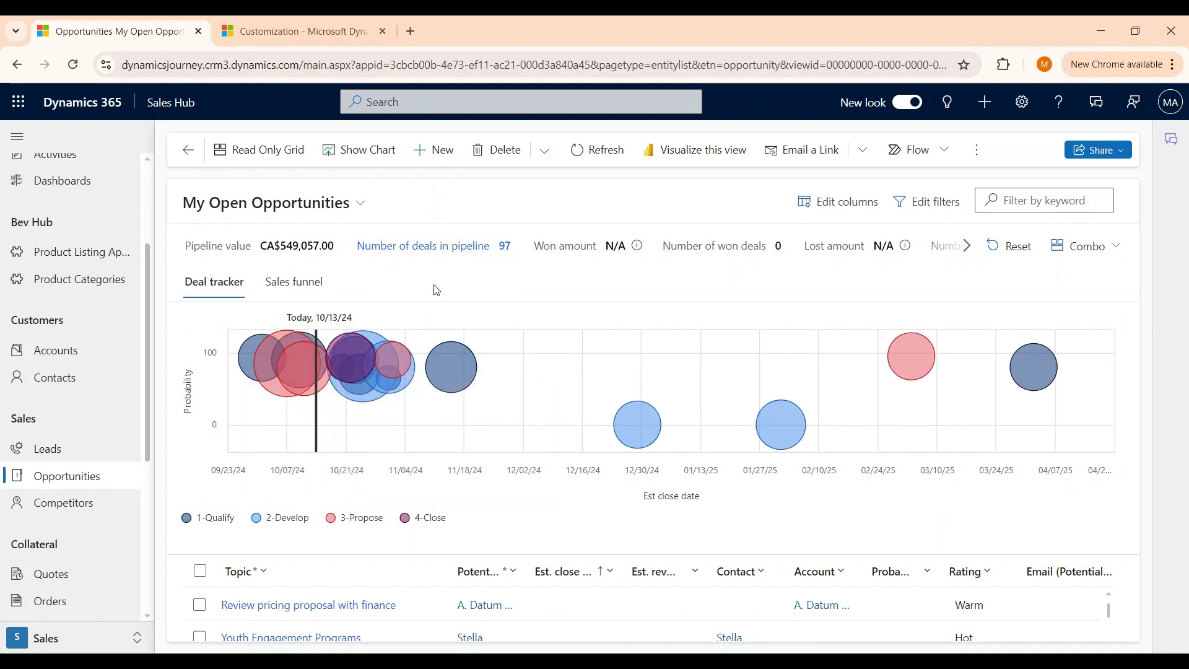
mouse_move(427, 370)
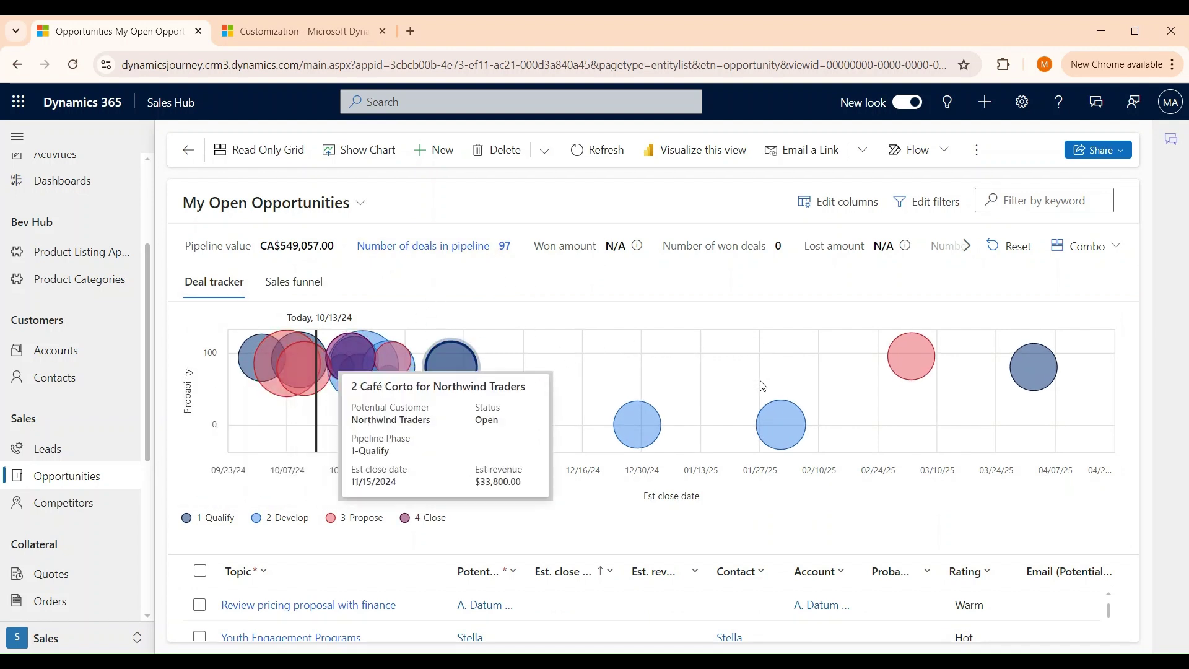
scroll(593, 422, down, 1)
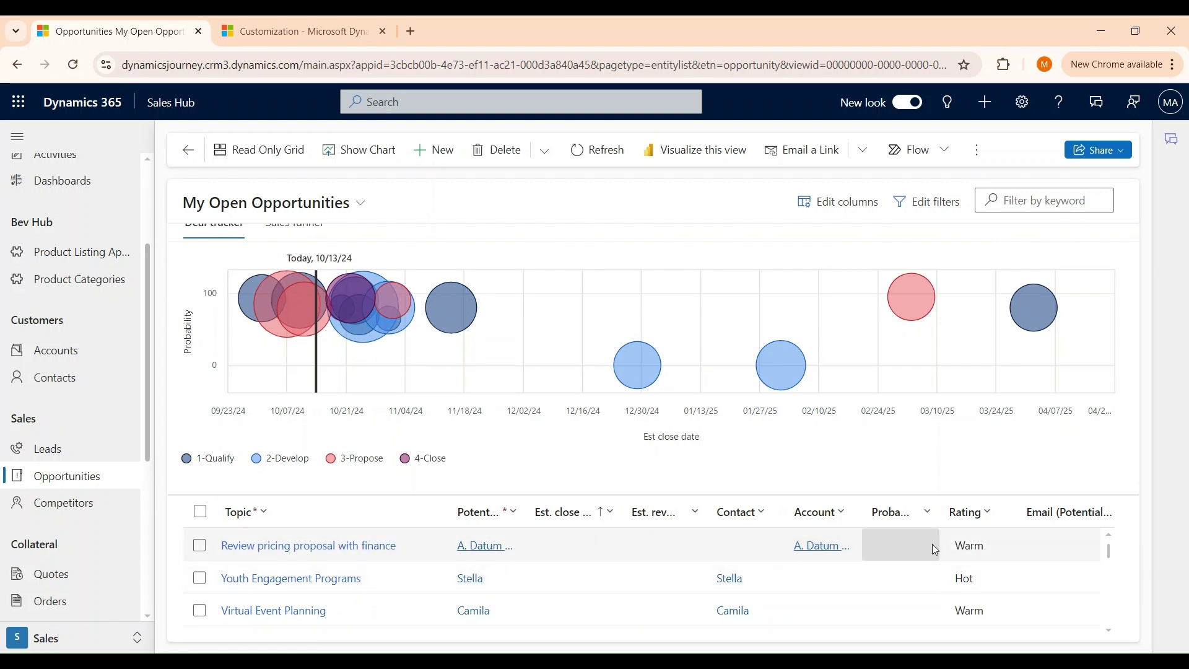
click(968, 546)
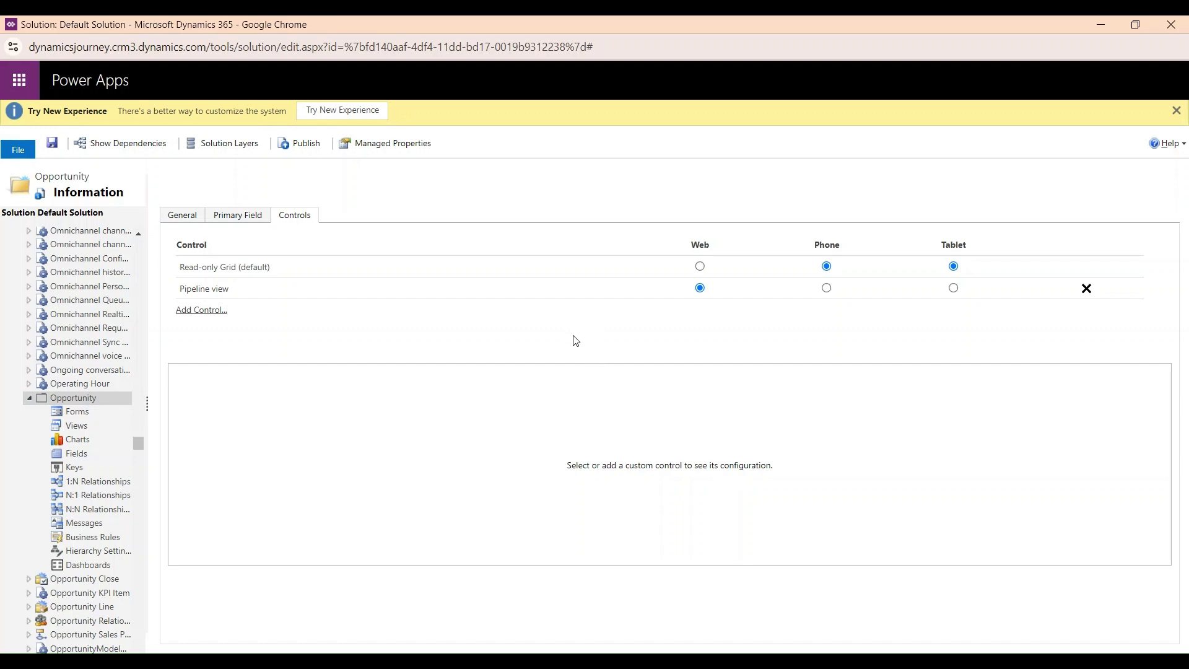
- Back in the default solution, add the Kanban control to the Opportunity entity, make it the web control, and save the entity
click(212, 312)
scroll(585, 312, down, 10)
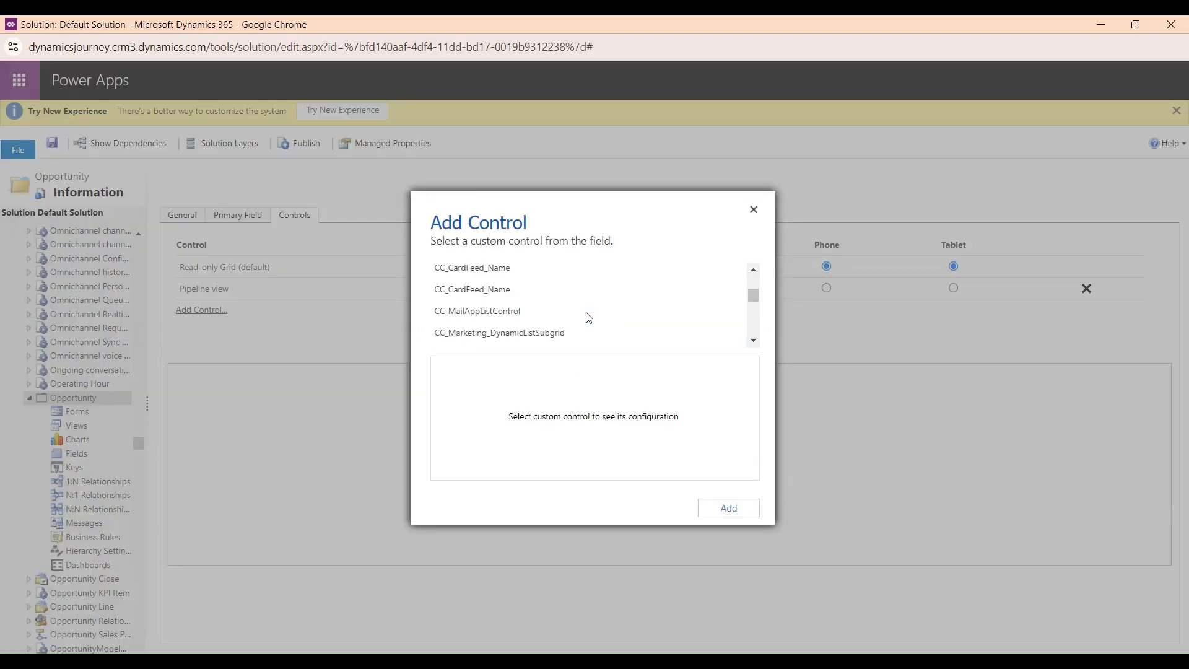
scroll(587, 317, down, 15)
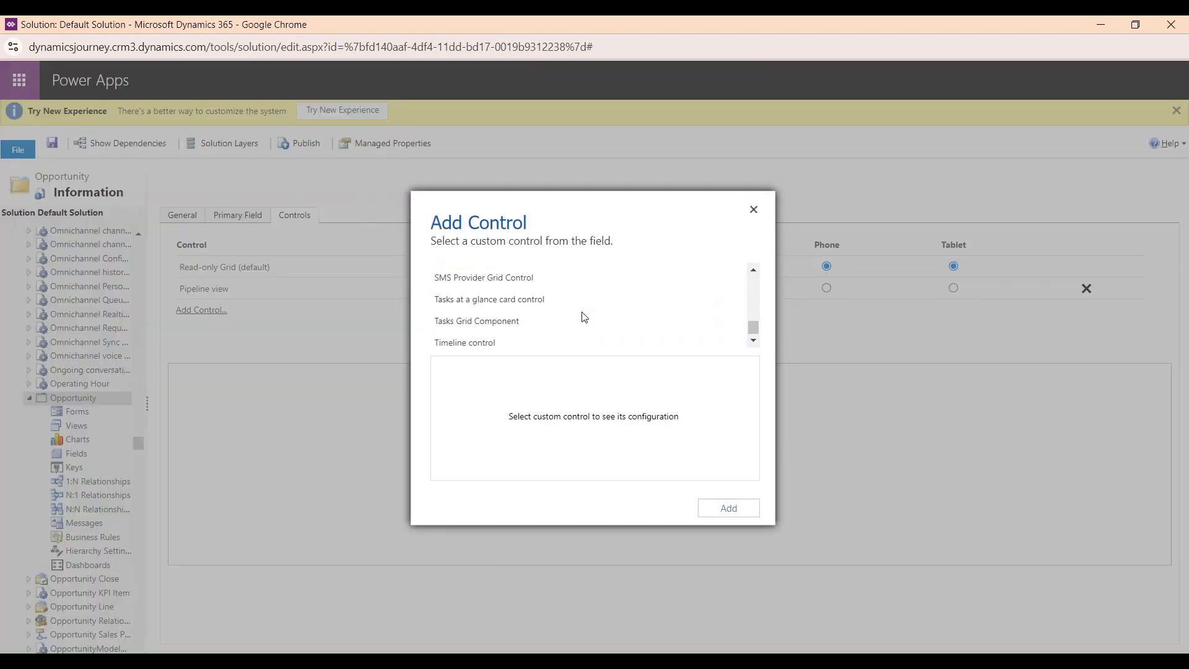
scroll(584, 318, up, 2)
scroll(584, 318, up, 5)
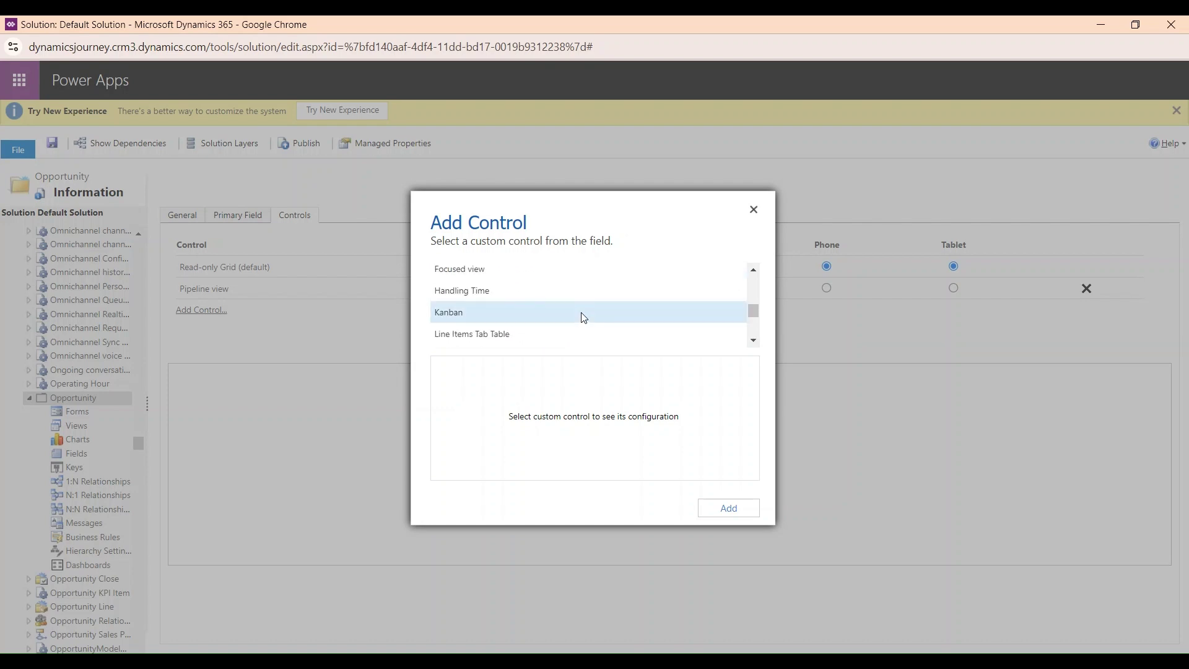
click(514, 313)
click(725, 507)
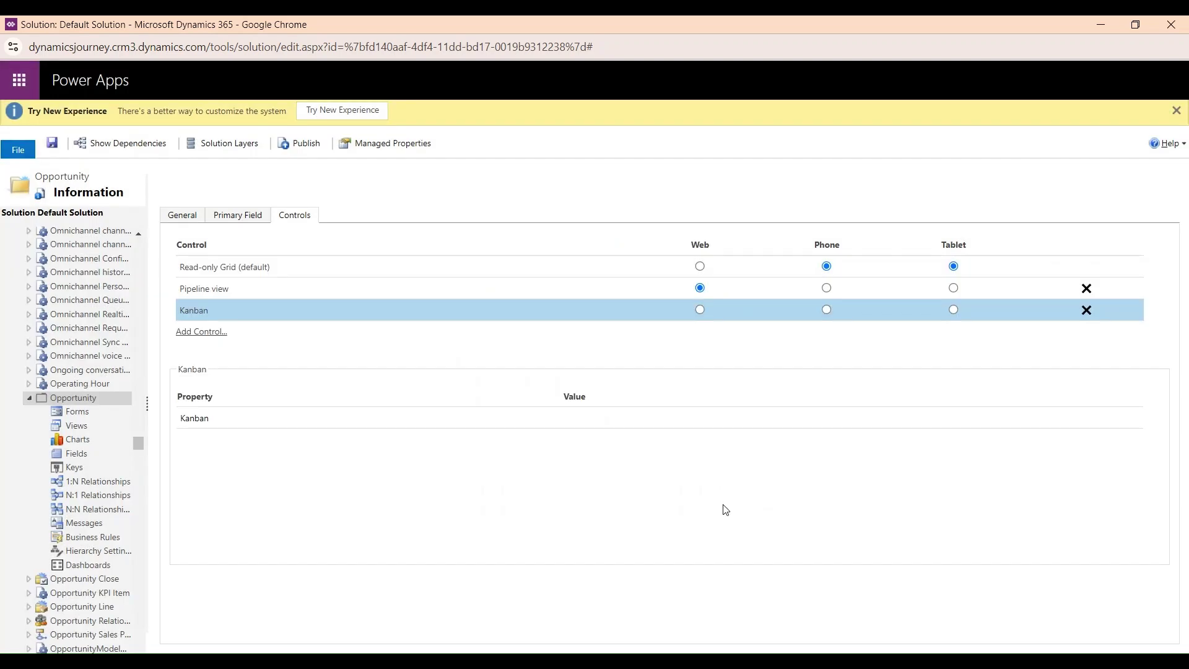
click(698, 309)
click(60, 150)
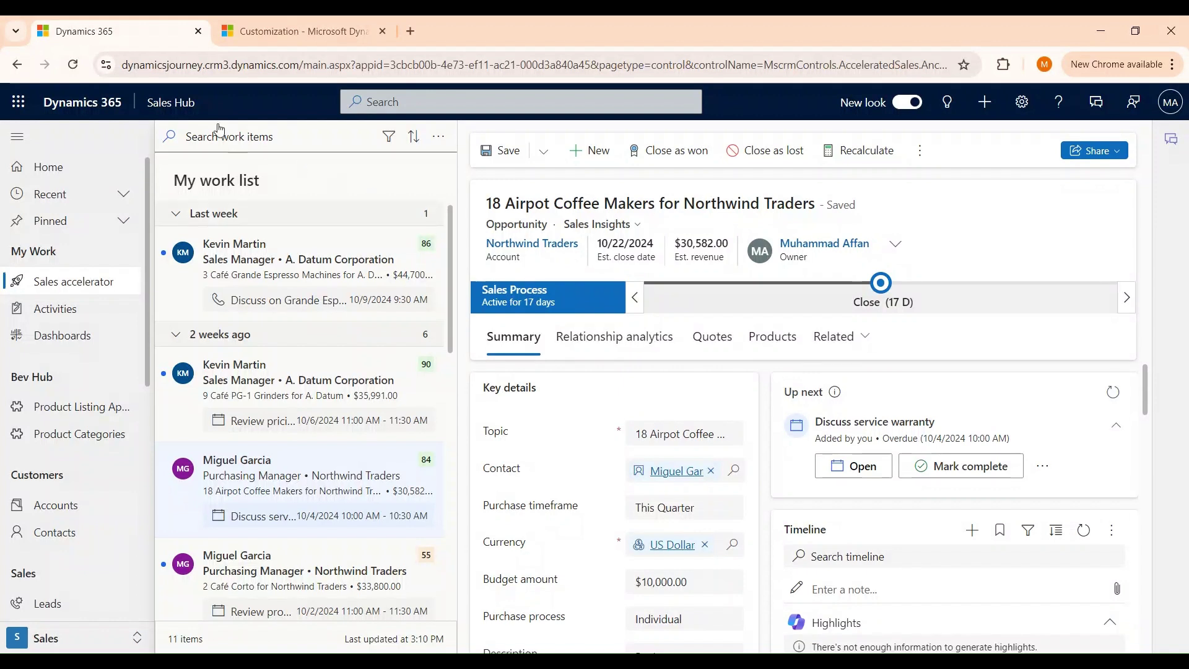
- In Sales Hub, open the opportunities Kanban board and view it by Status, returning the Kanban type to Business Process Flow
scroll(121, 456, down, 3)
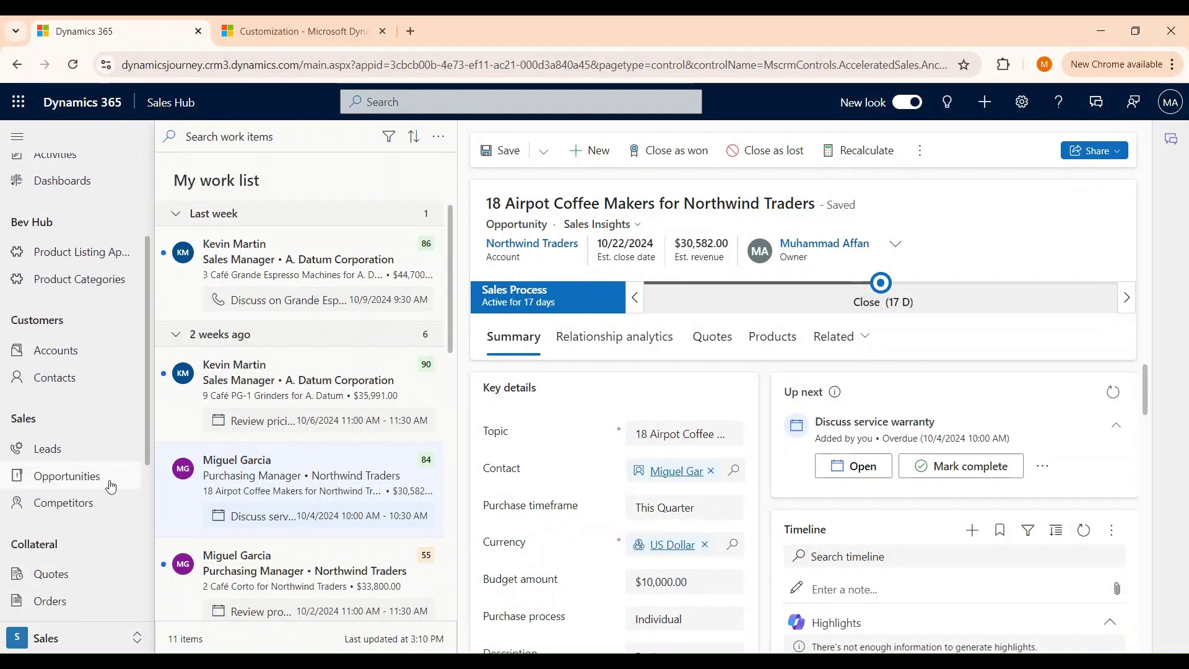
click(100, 487)
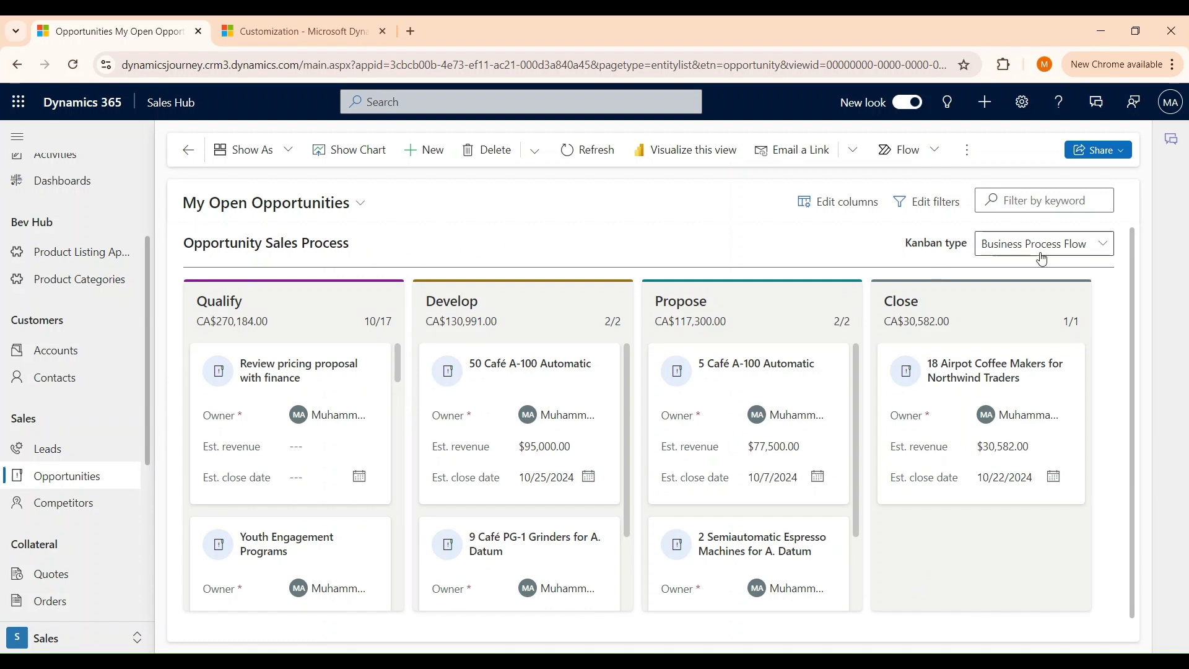
click(1084, 254)
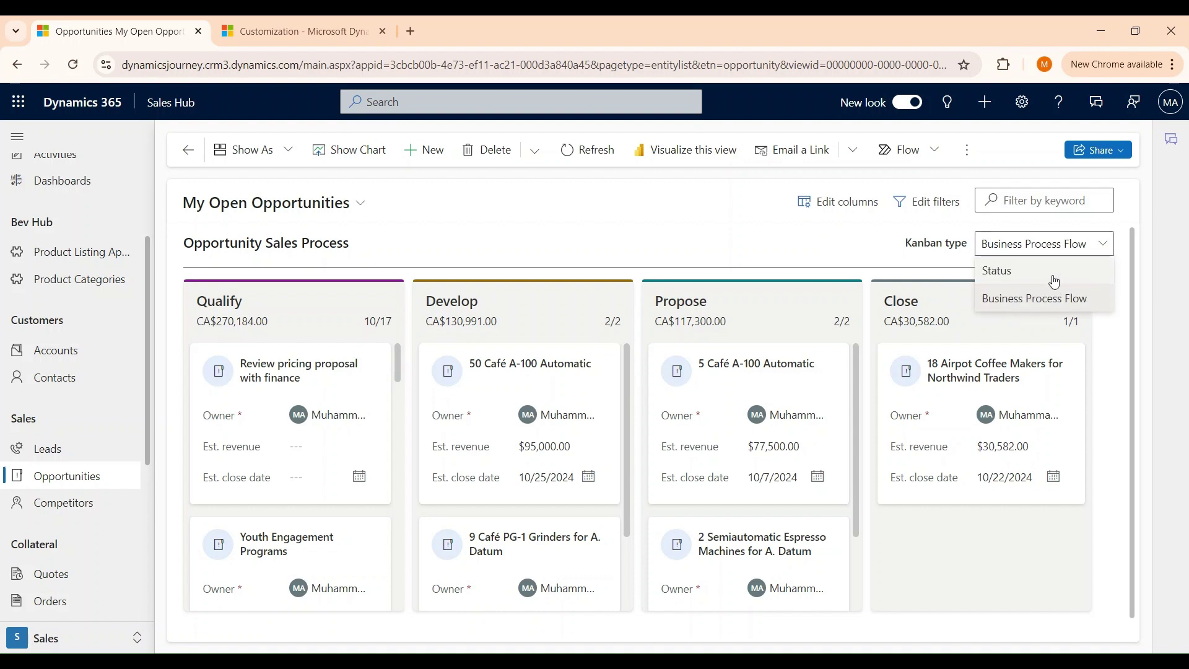
click(1054, 277)
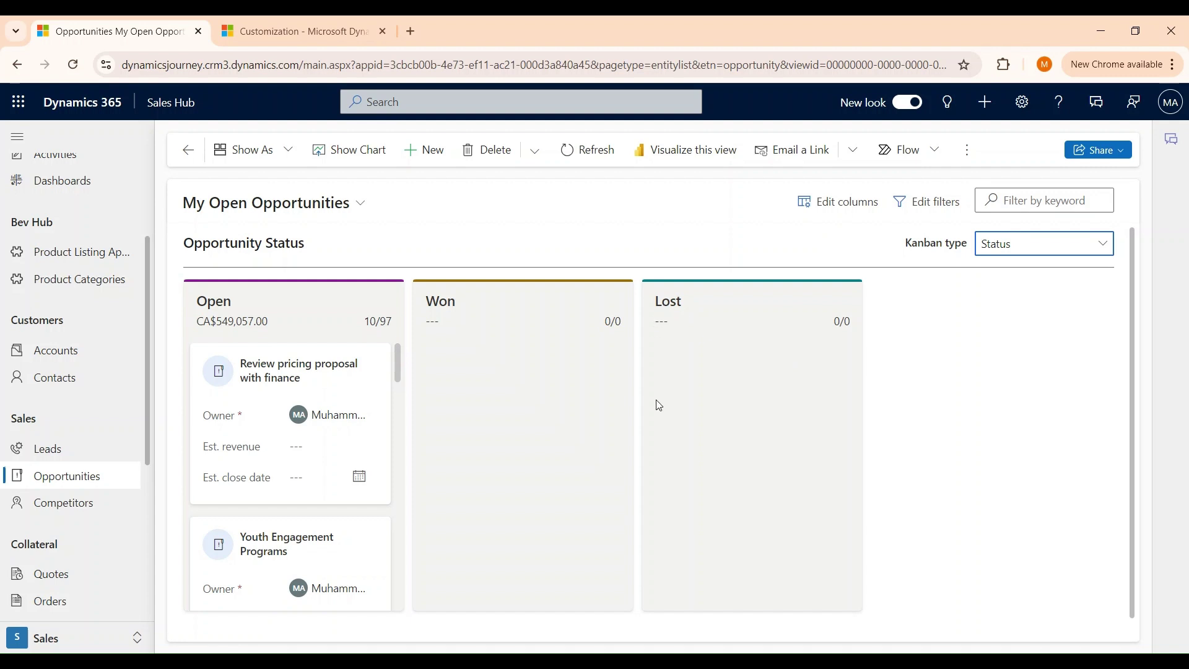
click(1069, 251)
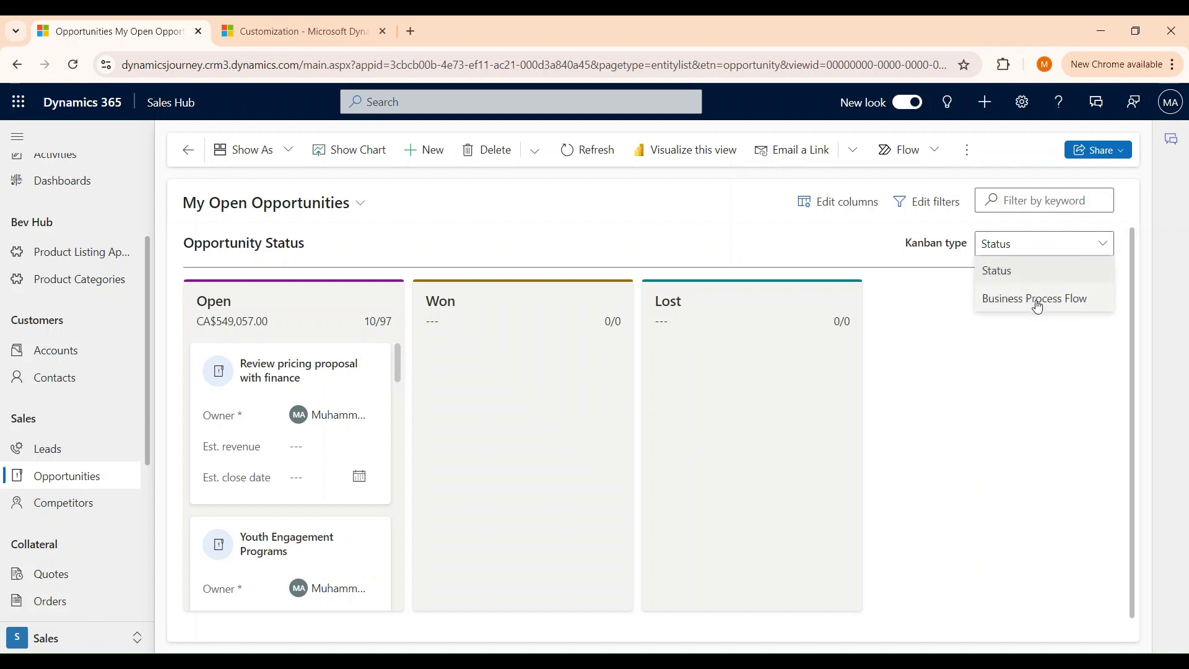
click(1035, 299)
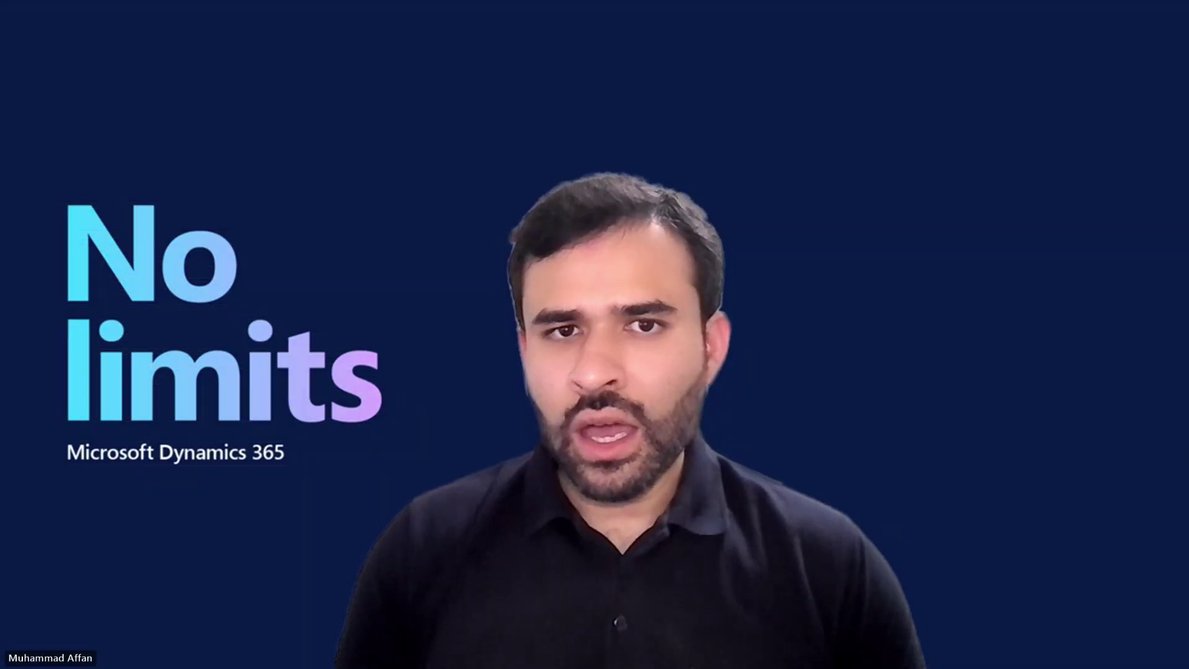